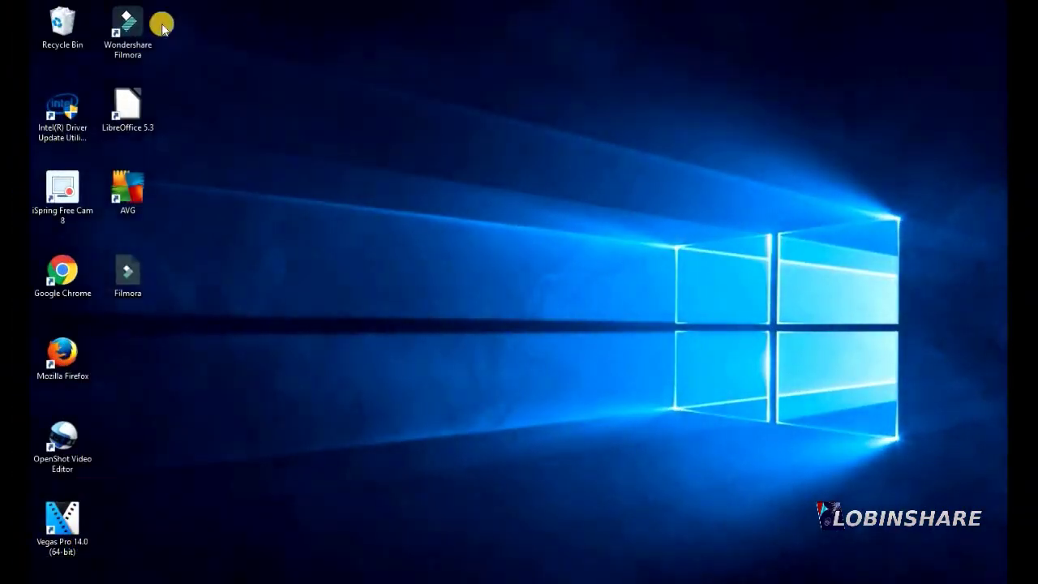
Step: Launch Filmora in Full Feature Mode, preview the side-by-side split layout, and return to Media
{"action": "left_click", "coordinate": [136, 29]}
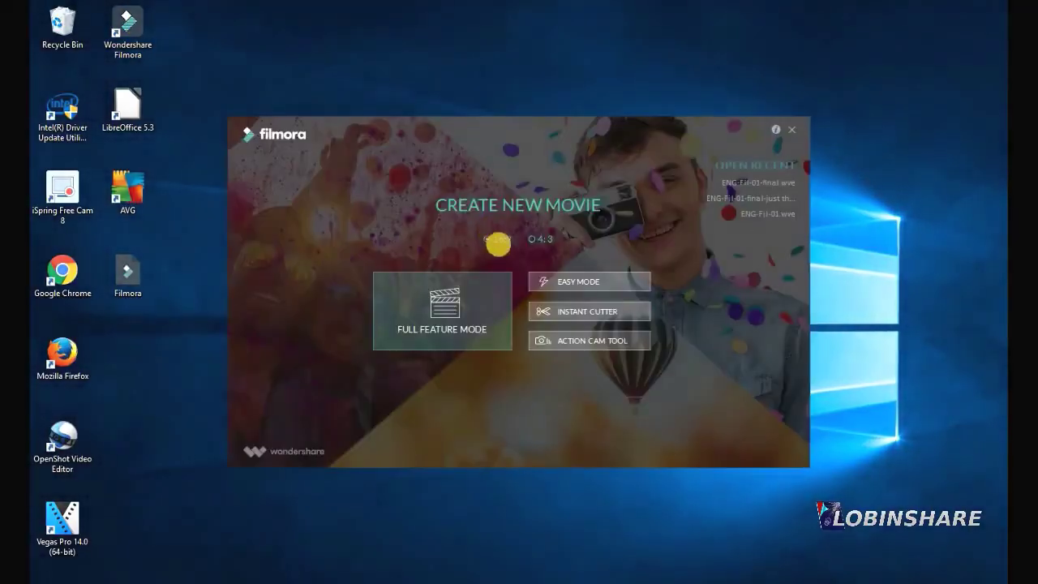
{"action": "left_click", "coordinate": [452, 307]}
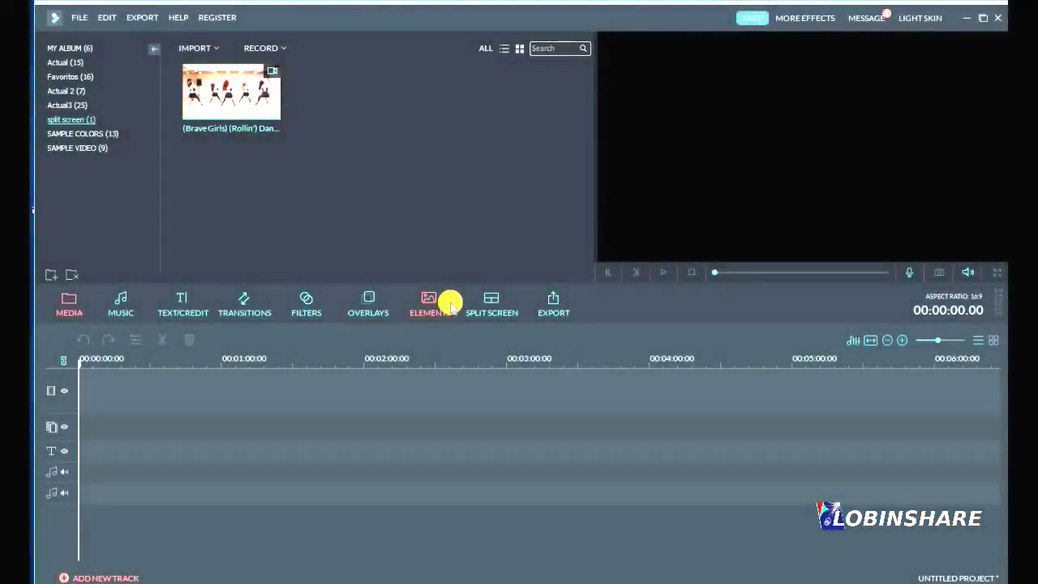
{"action": "left_click", "coordinate": [492, 312]}
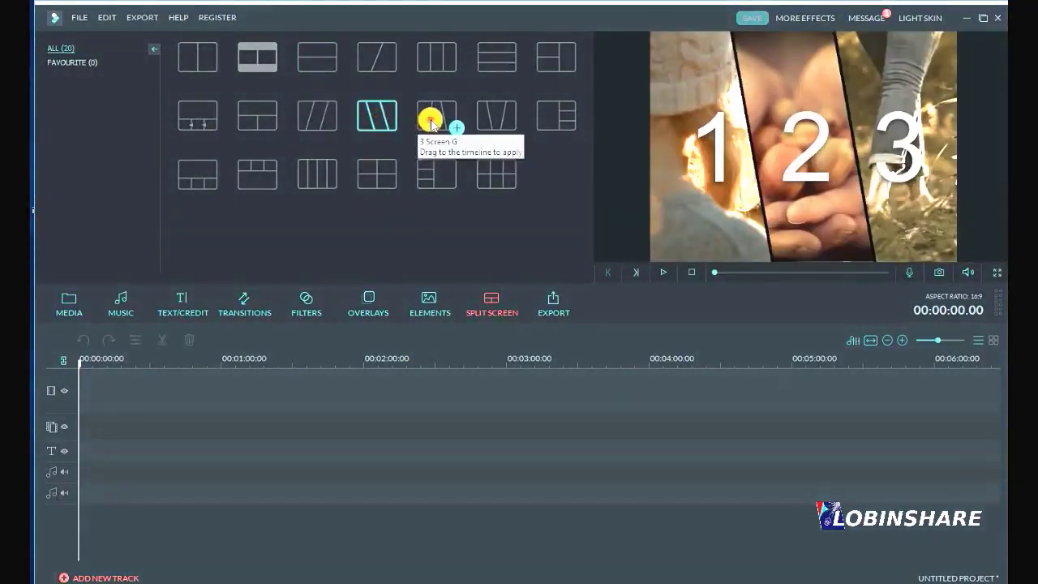
{"action": "left_click", "coordinate": [193, 78]}
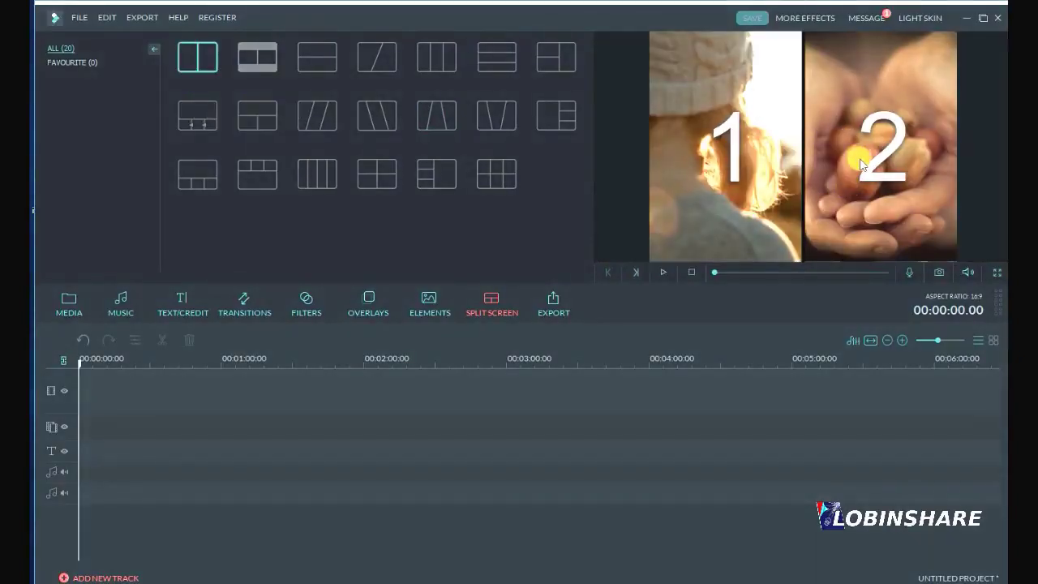
{"action": "left_click", "coordinate": [68, 308]}
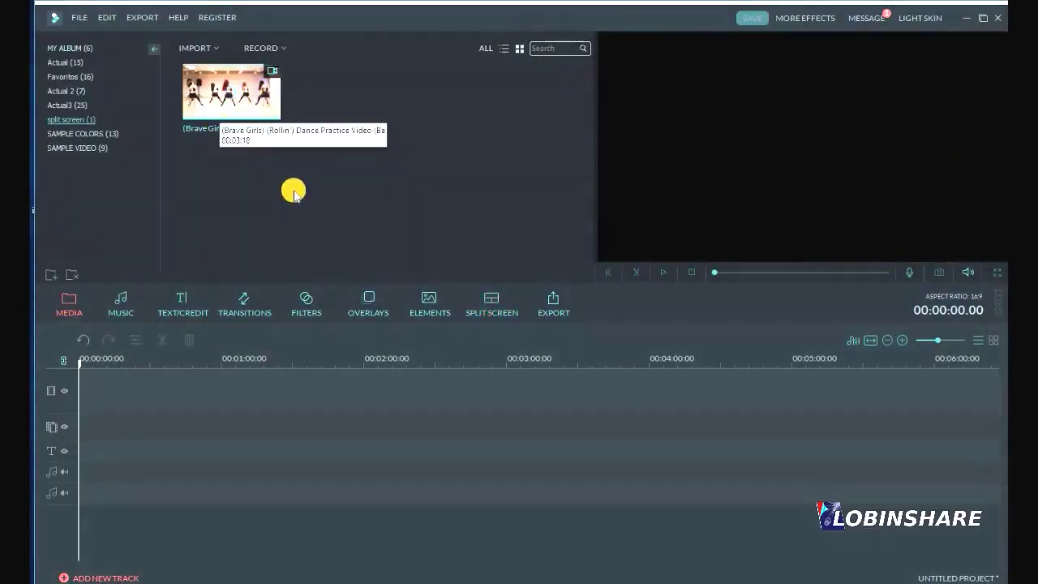
Step: Import the 'Sexy Girl Step Aerobic Workout Hard' video into the media library
{"action": "left_click", "coordinate": [202, 50]}
{"action": "left_click", "coordinate": [207, 63]}
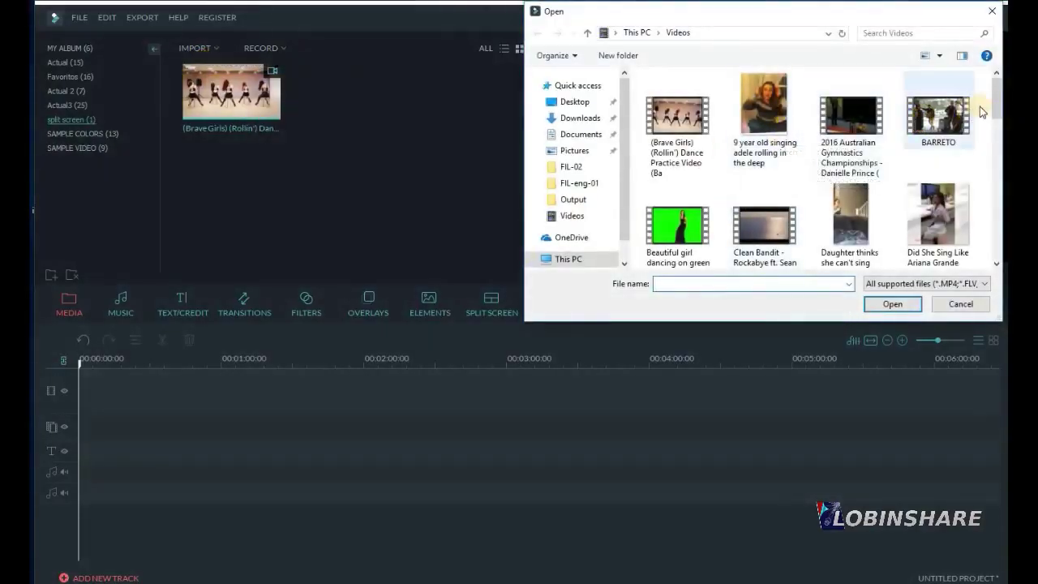
{"action": "scroll", "coordinate": [997, 154], "scroll_direction": "down", "scroll_amount": 2}
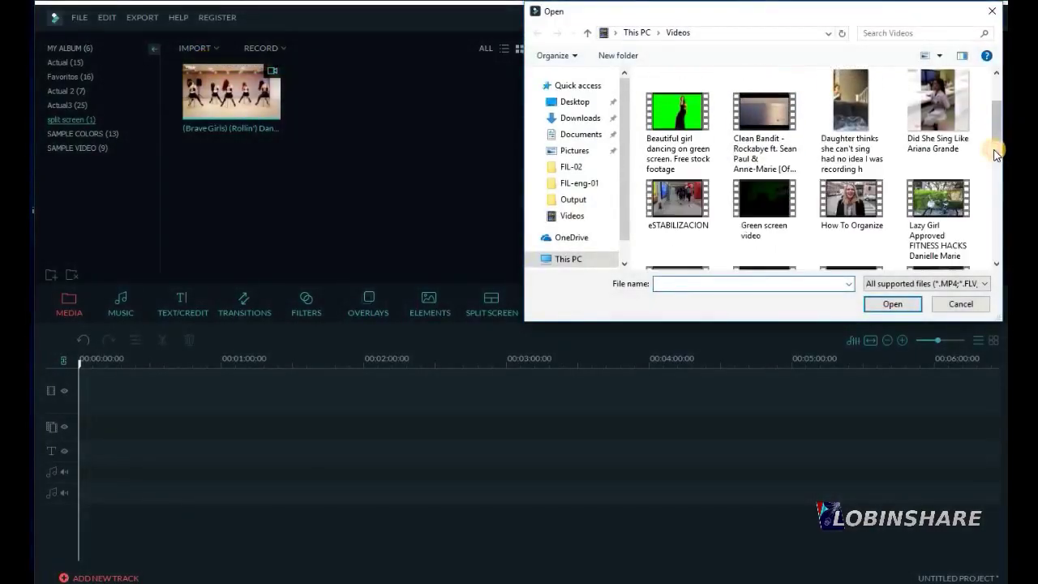
{"action": "scroll", "coordinate": [997, 160], "scroll_direction": "down", "scroll_amount": 4}
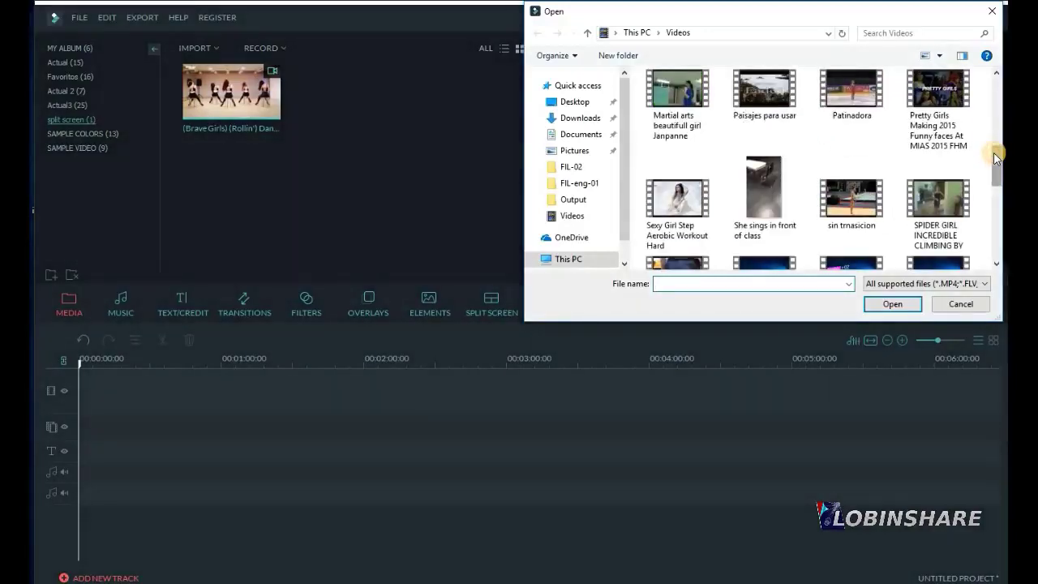
{"action": "left_click", "coordinate": [697, 209]}
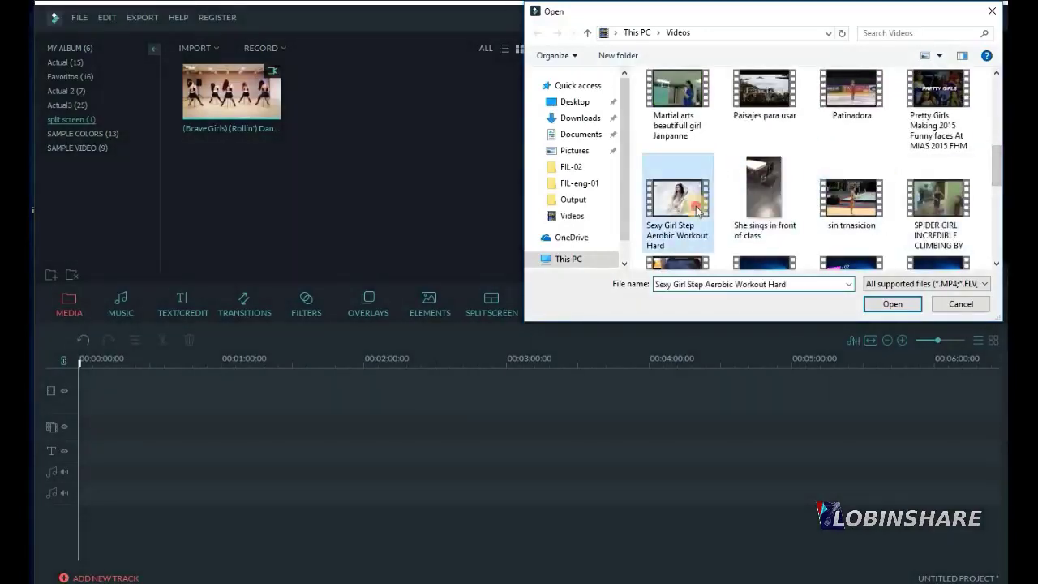
{"action": "left_click", "coordinate": [889, 308]}
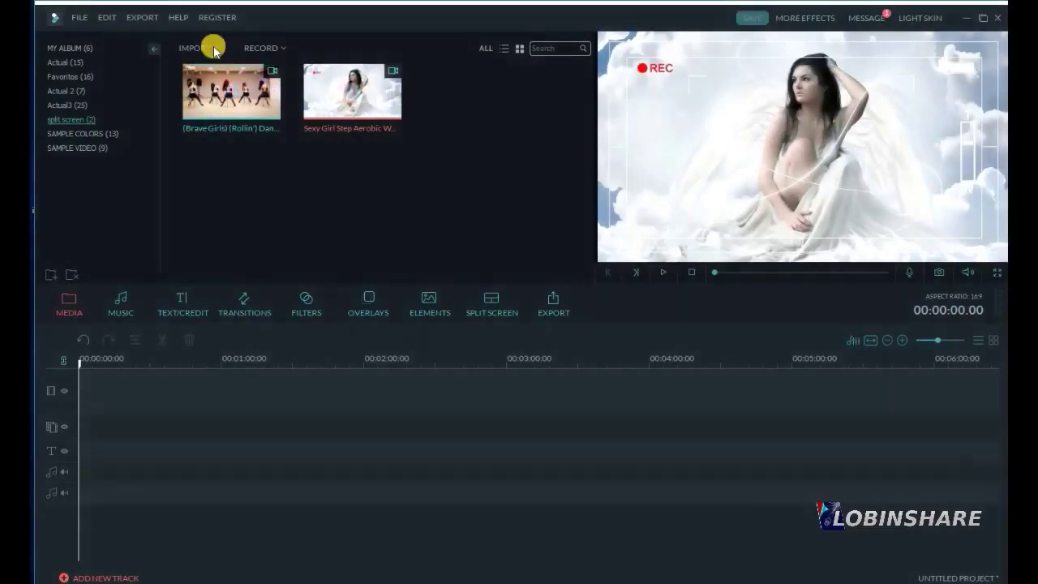
Step: Import the 'SPIDER GIRL INCREDIBLE CLIMBING BY' video into the media library
{"action": "left_click", "coordinate": [213, 46]}
{"action": "left_click", "coordinate": [220, 63]}
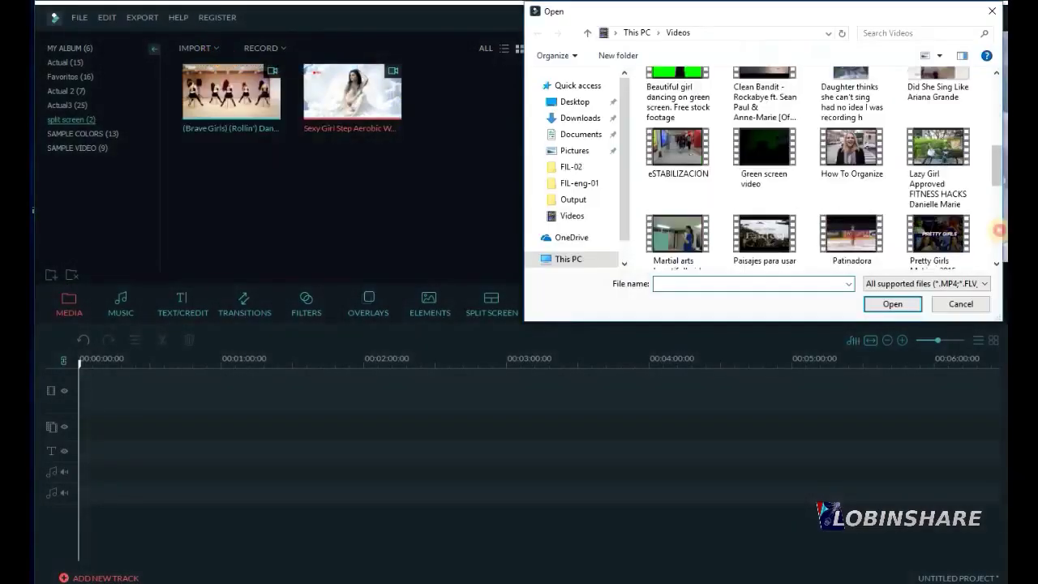
{"action": "scroll", "coordinate": [1000, 233], "scroll_direction": "down", "scroll_amount": 2}
{"action": "left_click", "coordinate": [949, 208]}
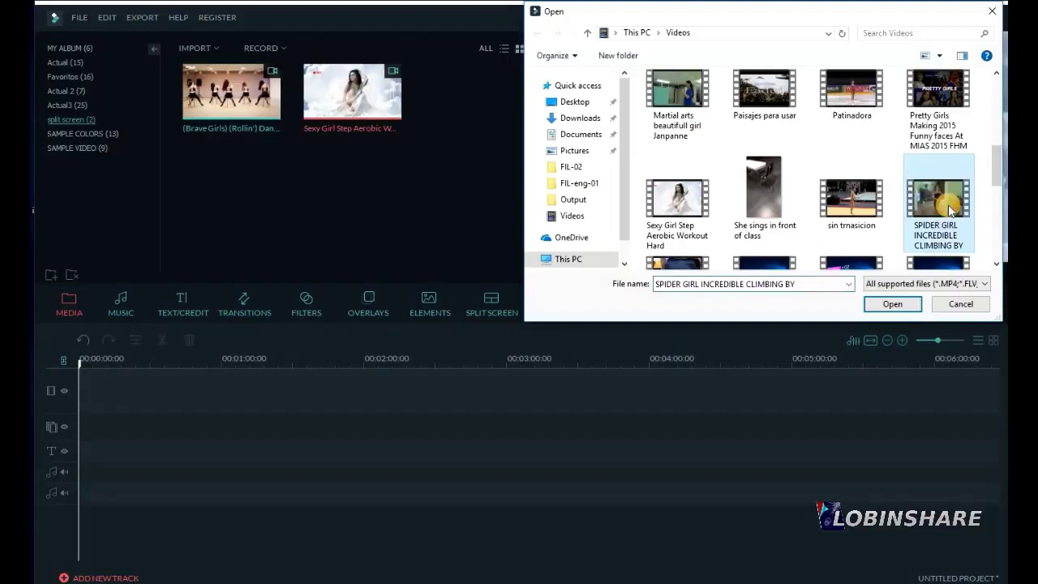
{"action": "left_click", "coordinate": [914, 301]}
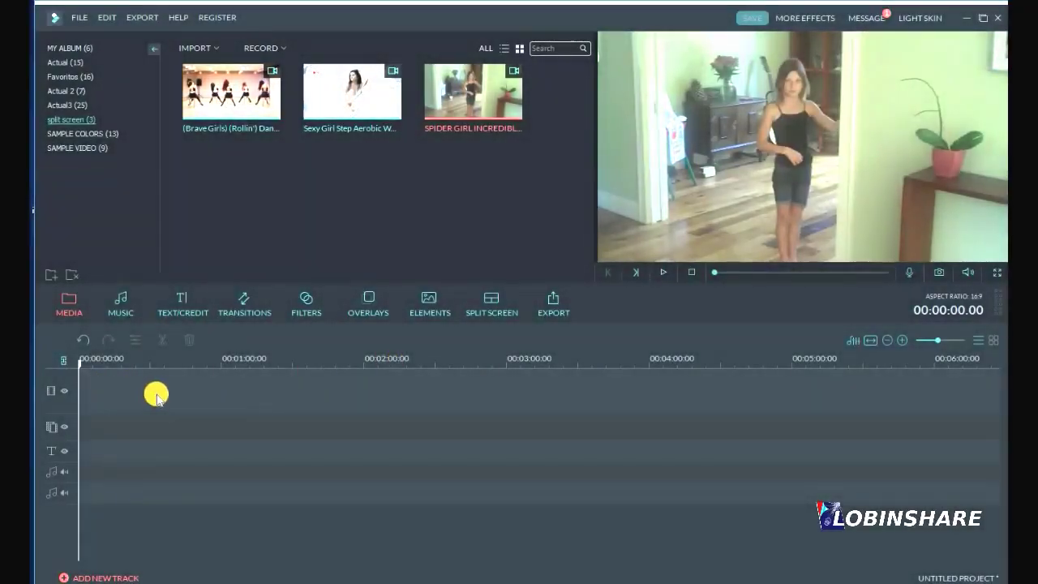
Step: Preview the side-by-side and stacked split layouts, then choose the diagonal two-panel template
{"action": "left_click", "coordinate": [491, 307]}
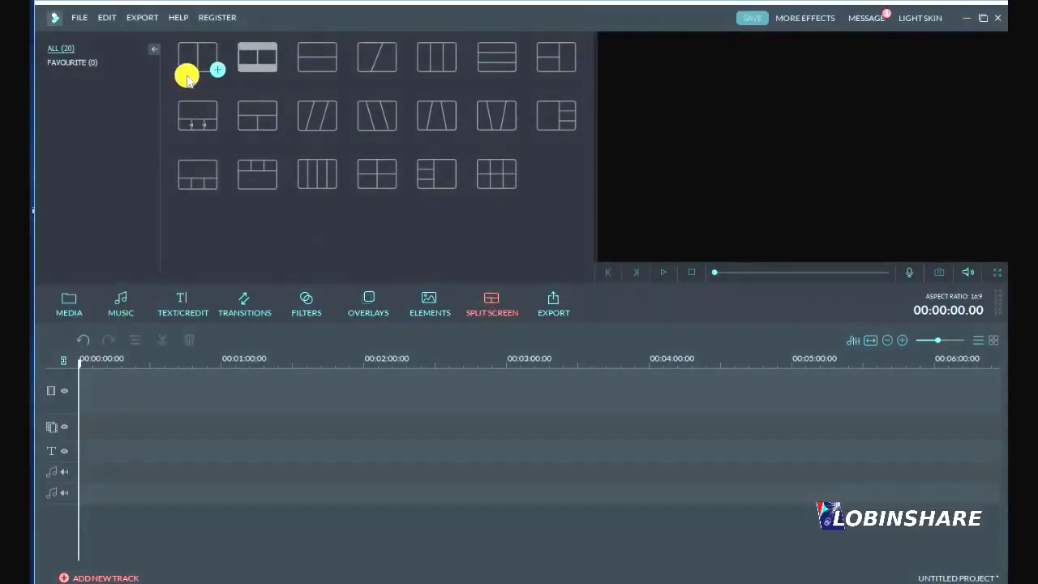
{"action": "left_click", "coordinate": [187, 75]}
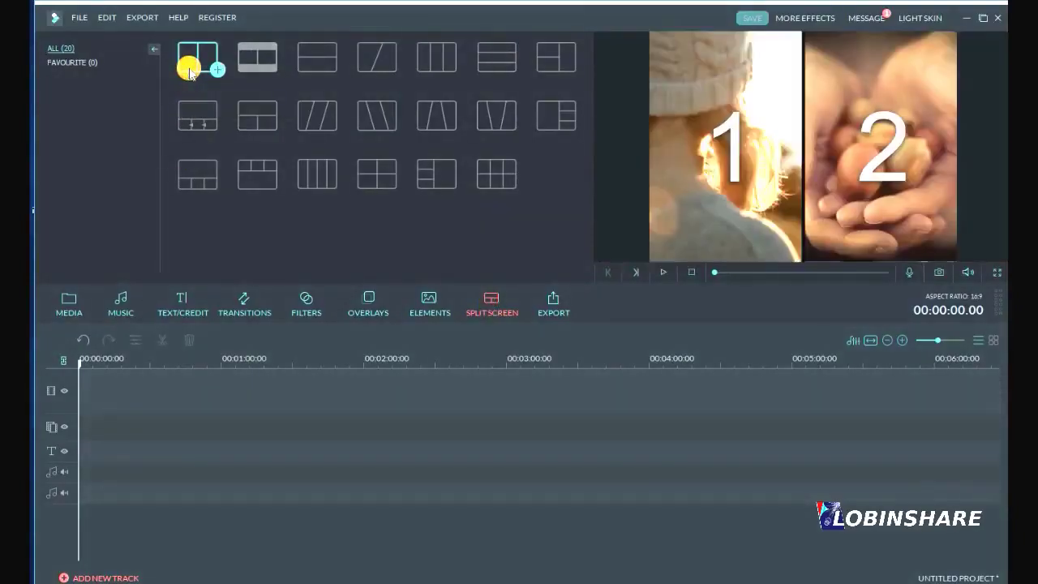
{"action": "left_click", "coordinate": [305, 63]}
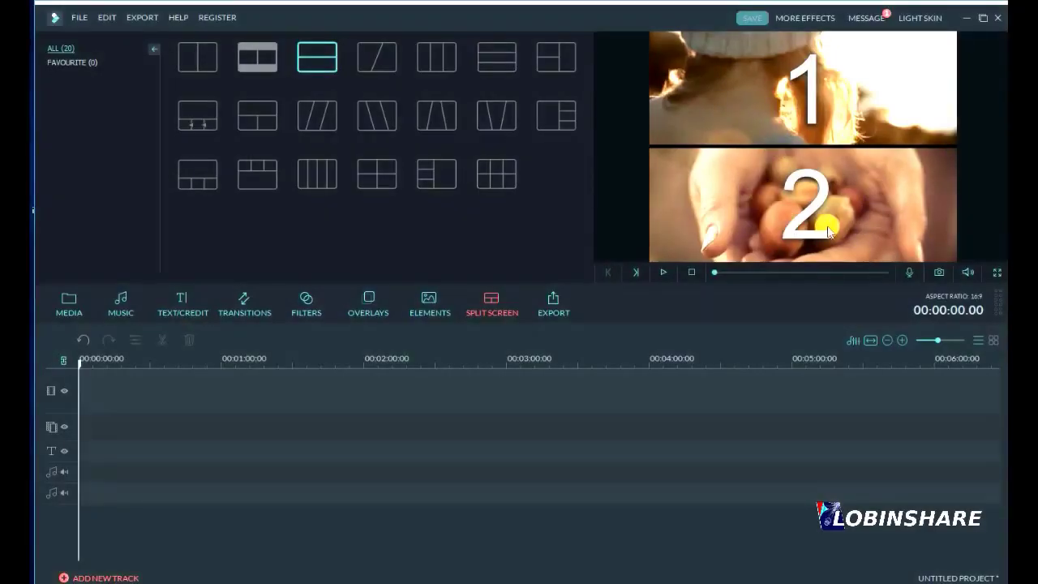
{"action": "left_click", "coordinate": [377, 63]}
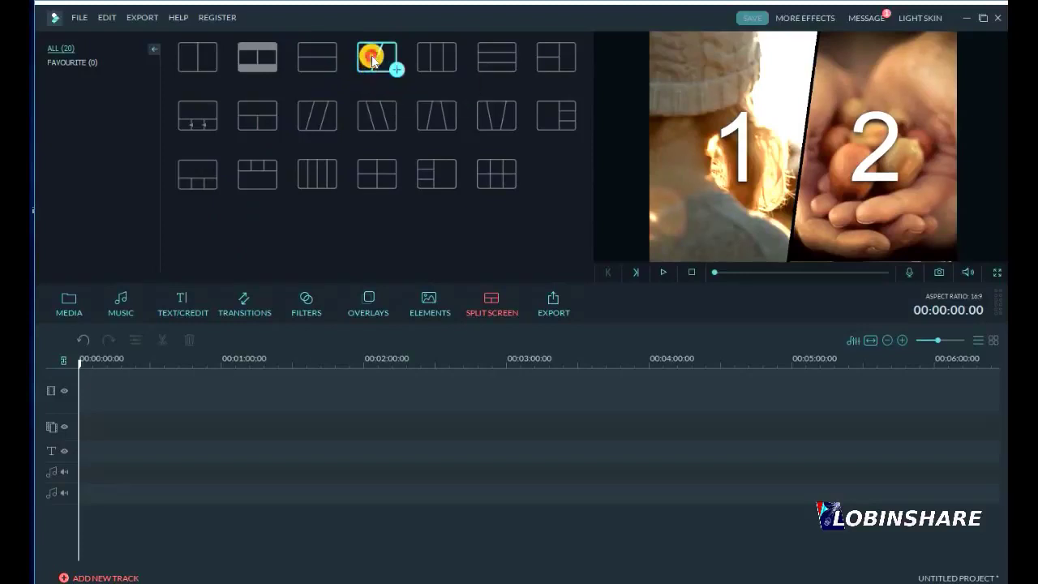
Step: Place the diagonal split at the timeline start and trim it to 00:00:08.21
{"action": "left_click_drag", "start_coordinate": [161, 390], "coordinate": [161, 390]}
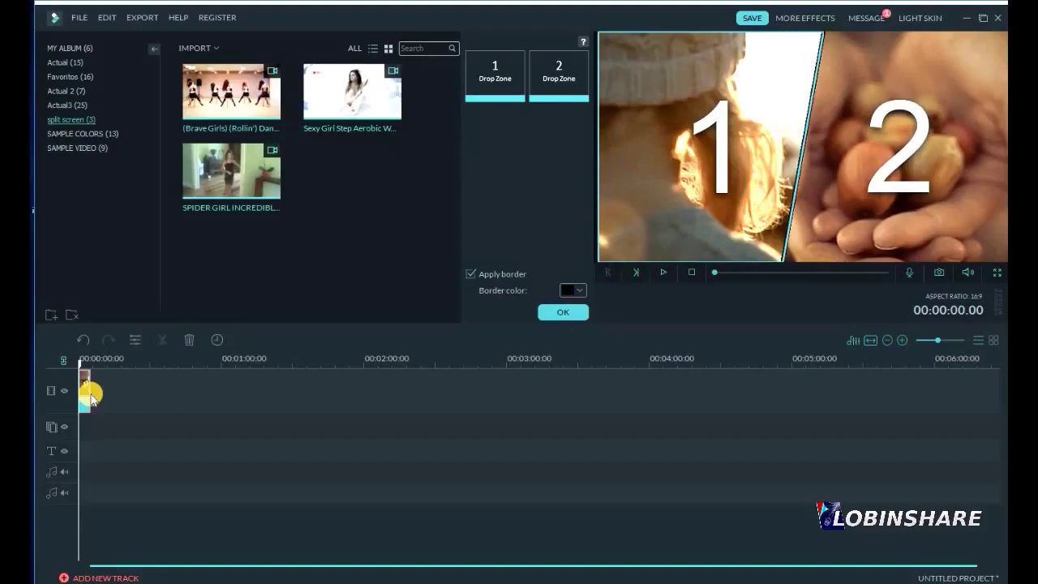
{"action": "left_click_drag", "start_coordinate": [938, 345], "coordinate": [949, 347]}
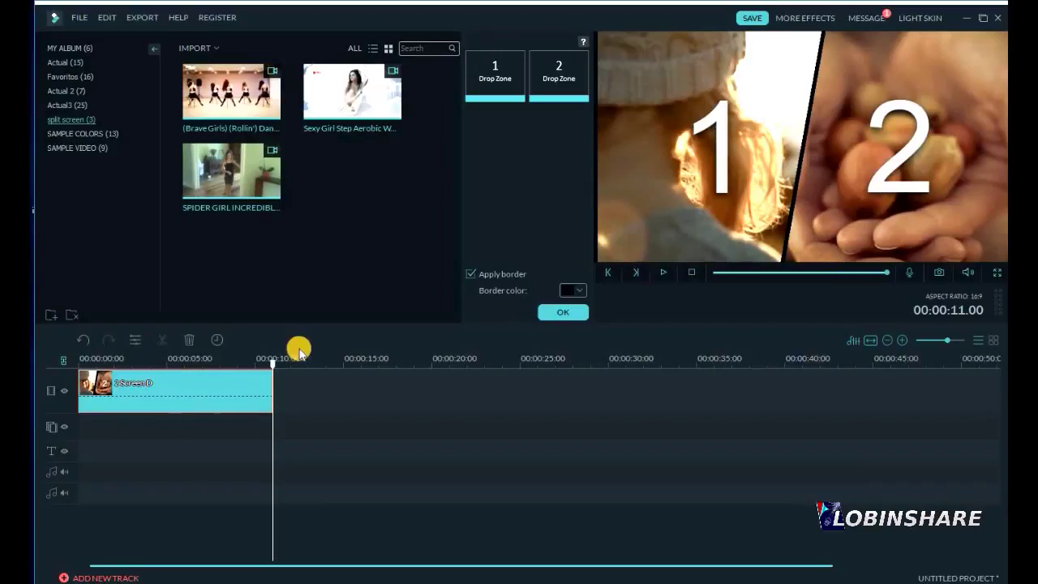
{"action": "left_click_drag", "start_coordinate": [276, 377], "coordinate": [232, 386]}
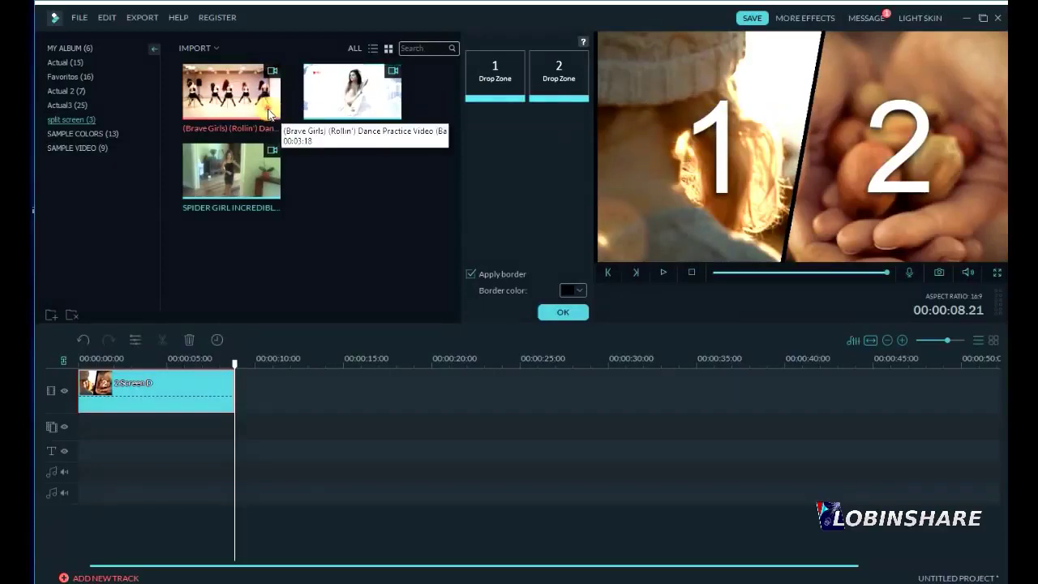
{"action": "left_click_drag", "start_coordinate": [284, 116], "coordinate": [332, 143]}
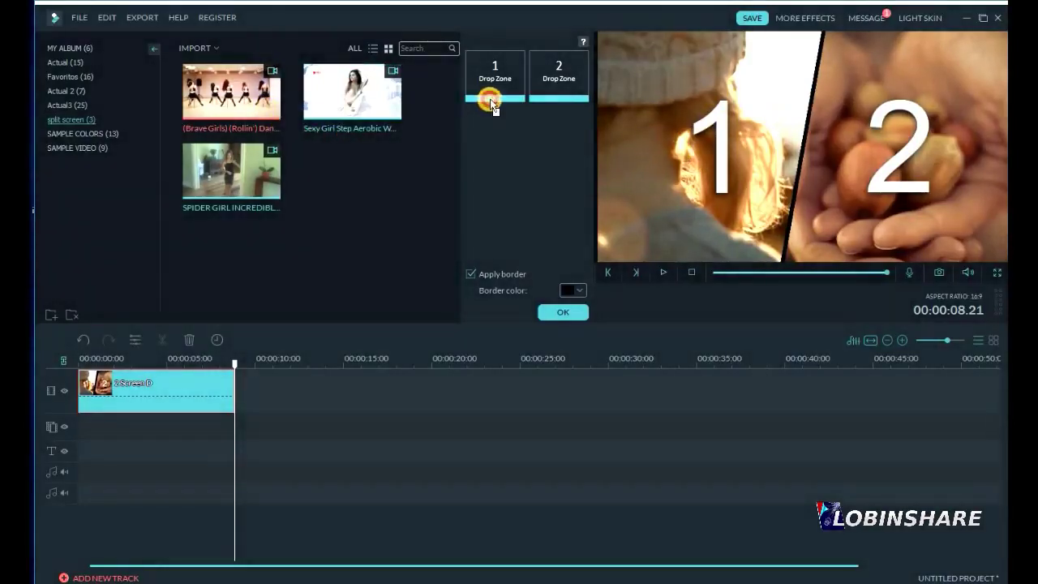
Step: Drop the Brave Girls dance clip into Drop Zone 1 and preview the split-screen playback
{"action": "left_click_drag", "start_coordinate": [494, 89], "coordinate": [495, 89]}
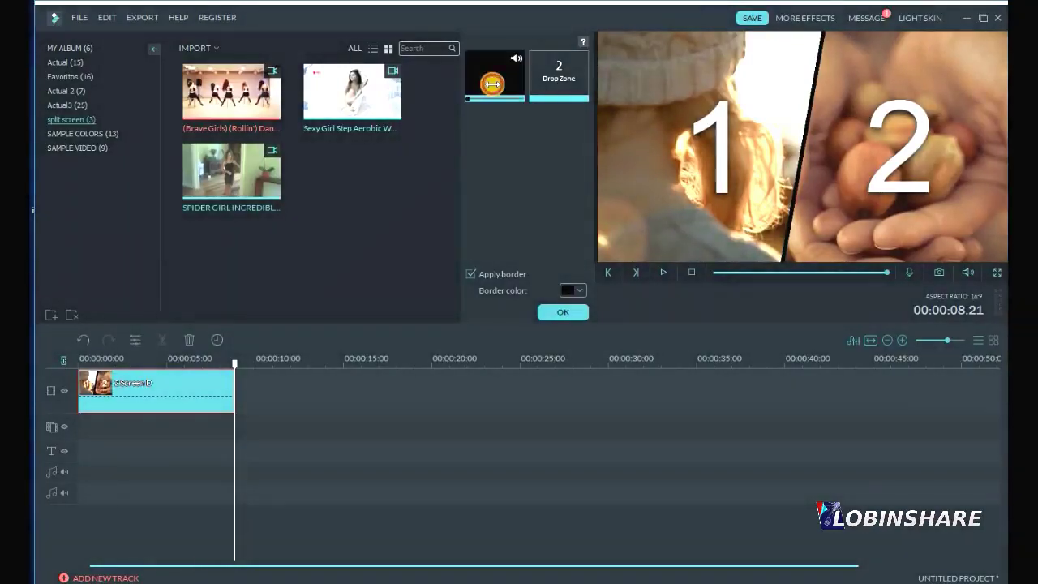
{"action": "left_click", "coordinate": [663, 274]}
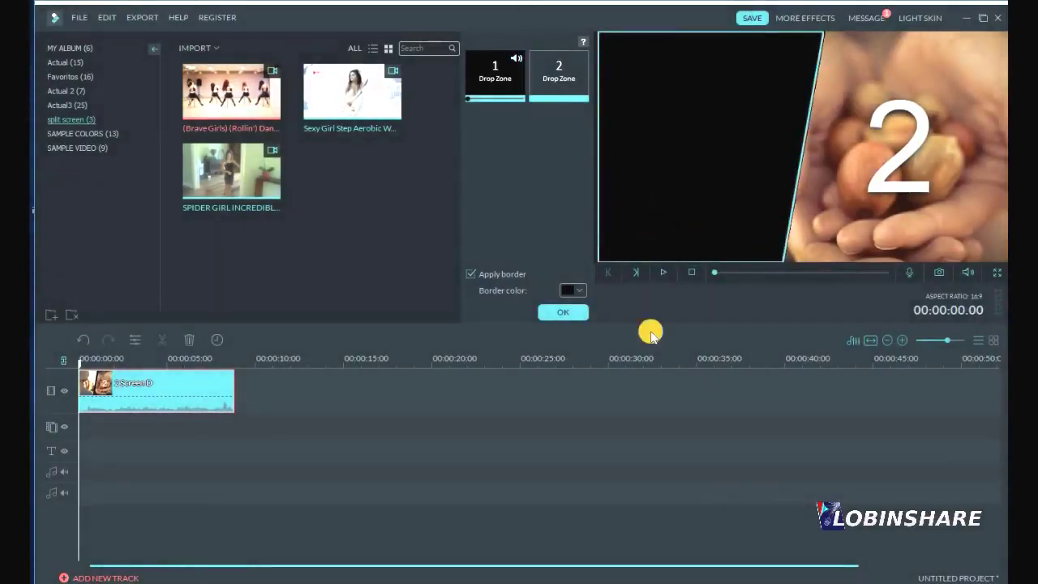
{"action": "left_click", "coordinate": [663, 272]}
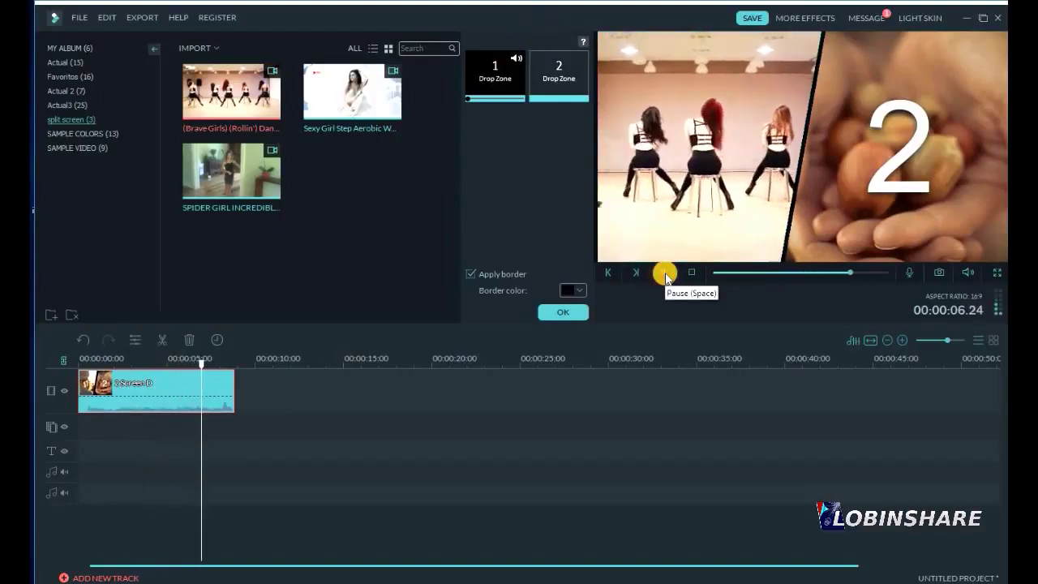
{"action": "left_click", "coordinate": [691, 271]}
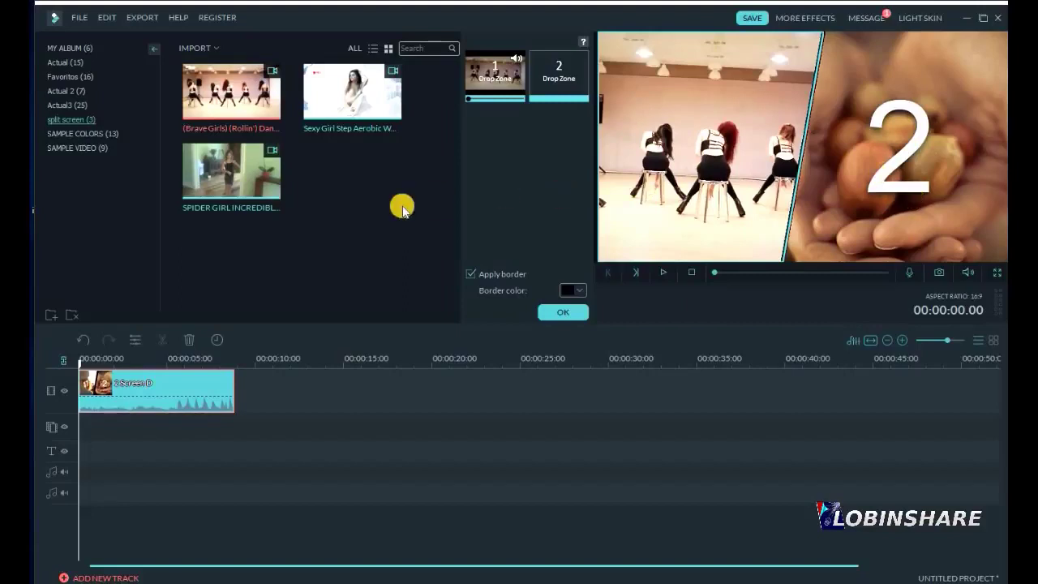
{"action": "left_click", "coordinate": [390, 116]}
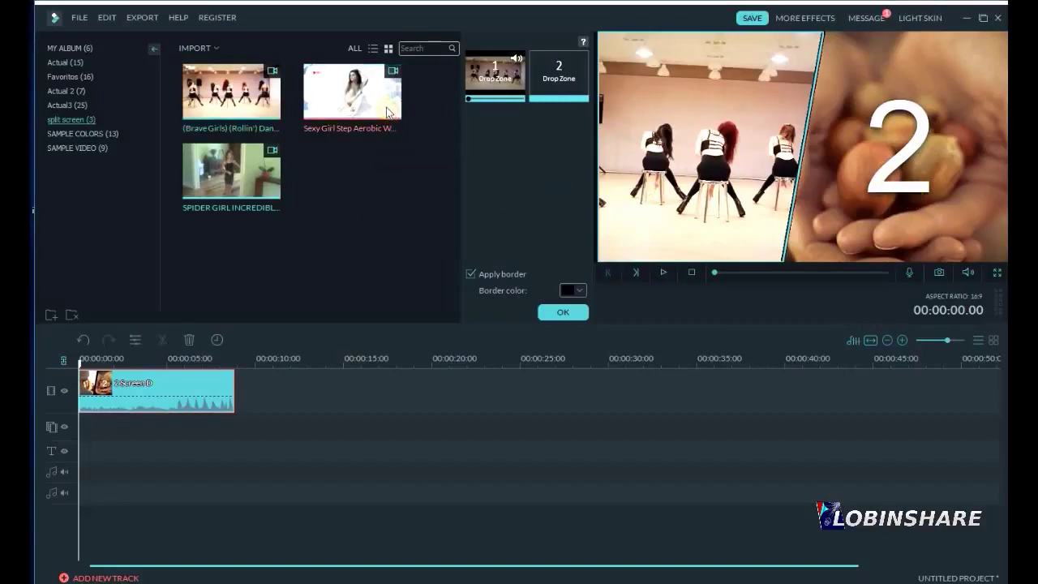
{"action": "left_click", "coordinate": [355, 74]}
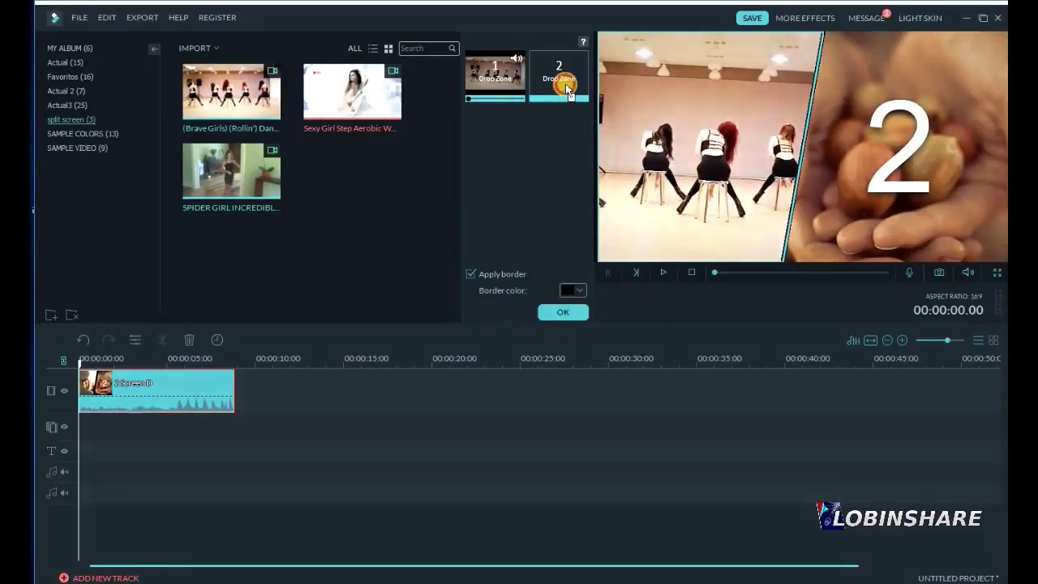
Step: Drop the aerobic workout clip into Drop Zone 2 and preview the filled diagonal split
{"action": "left_click_drag", "start_coordinate": [559, 86], "coordinate": [558, 85]}
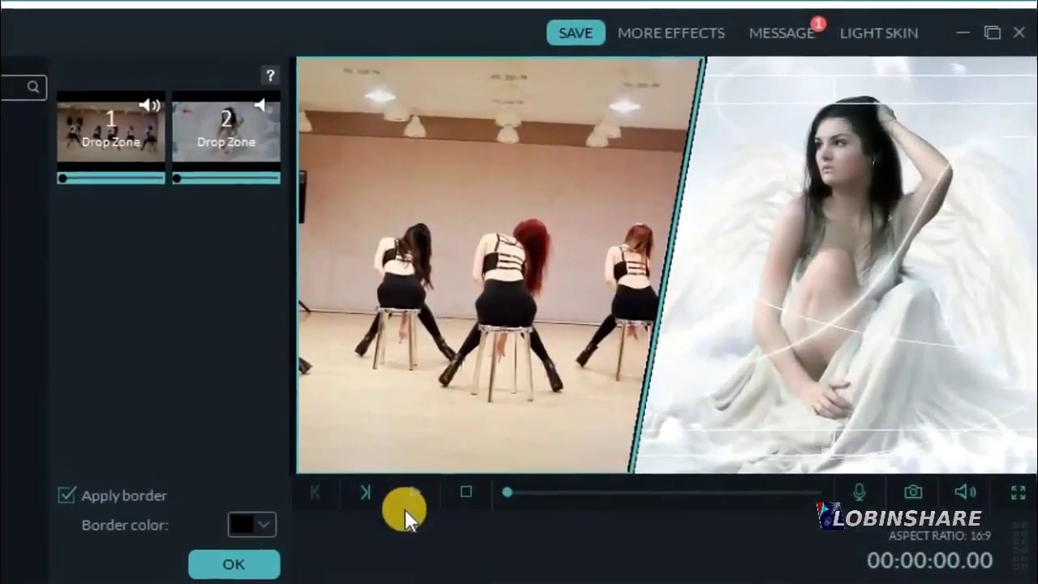
{"action": "left_click", "coordinate": [414, 494]}
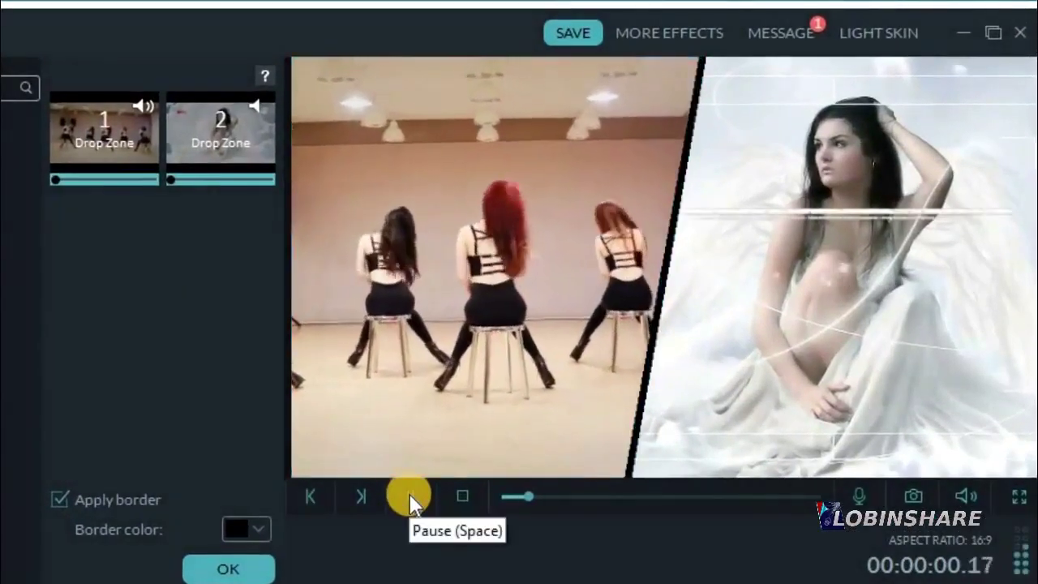
{"action": "left_click", "coordinate": [410, 496]}
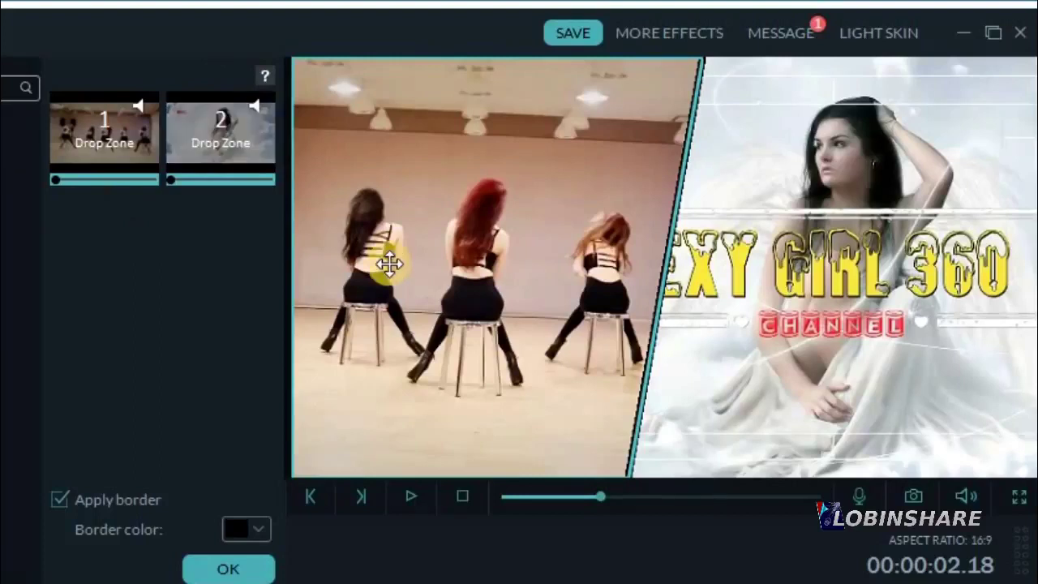
{"action": "left_click", "coordinate": [501, 498]}
{"action": "left_click", "coordinate": [411, 498]}
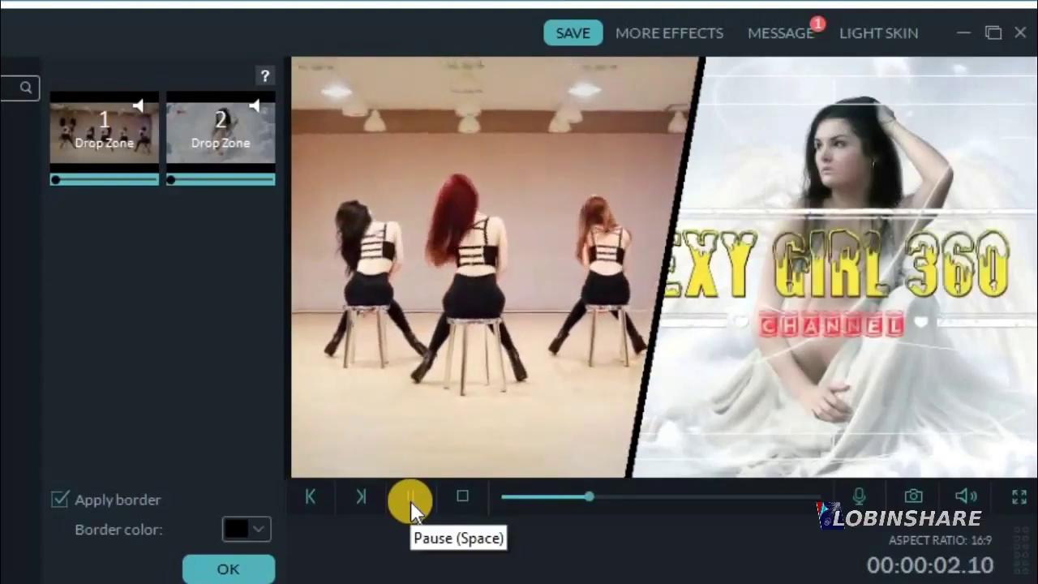
{"action": "left_click", "coordinate": [409, 497]}
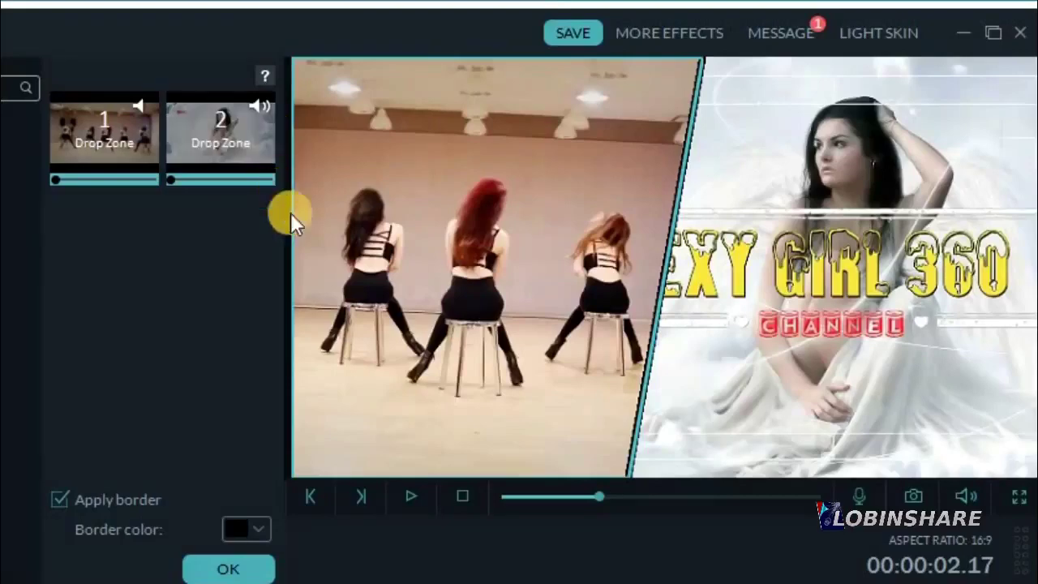
{"action": "left_click", "coordinate": [413, 495]}
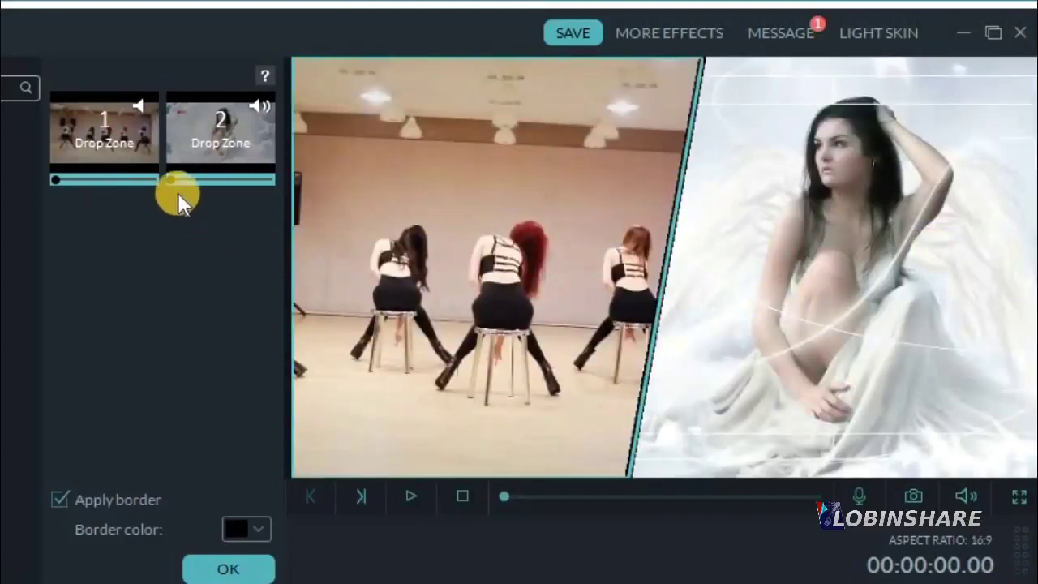
Step: Start Drop Zone 2 after its title intro and trim the timeline clip to 00:00:02:22
{"action": "left_click_drag", "start_coordinate": [175, 179], "coordinate": [200, 178]}
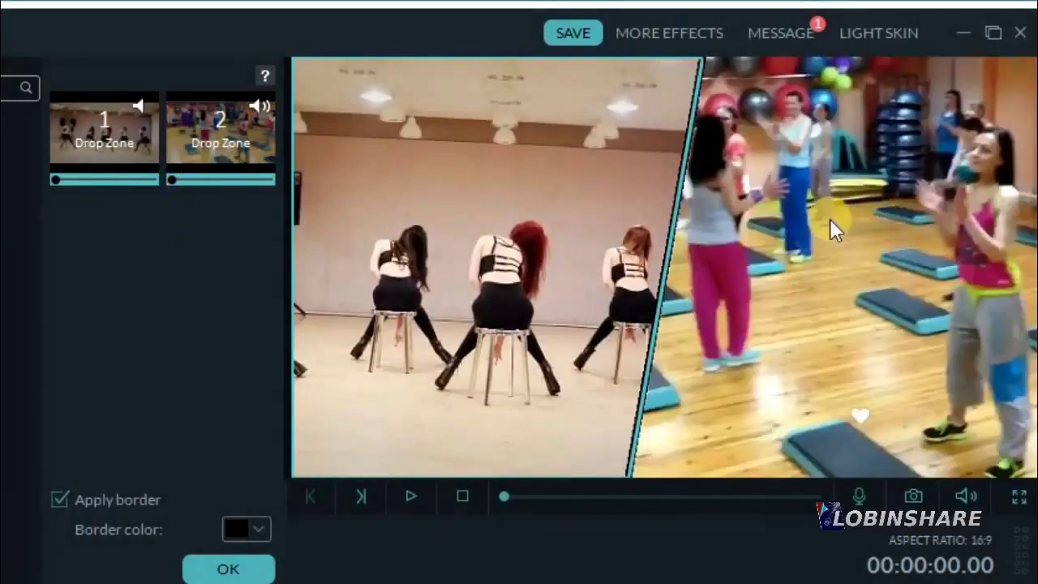
{"action": "left_click", "coordinate": [411, 495]}
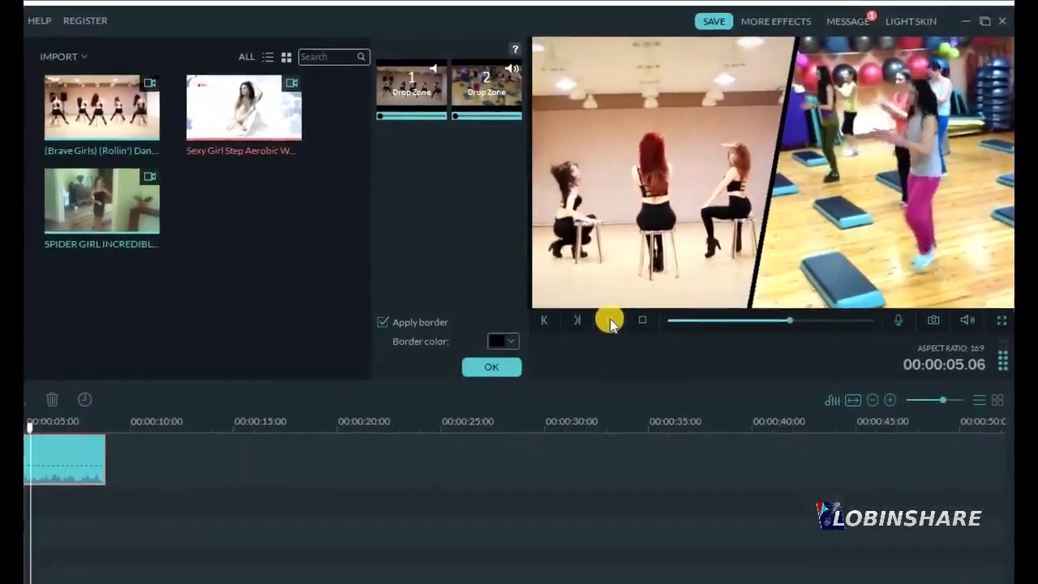
{"action": "left_click", "coordinate": [649, 285]}
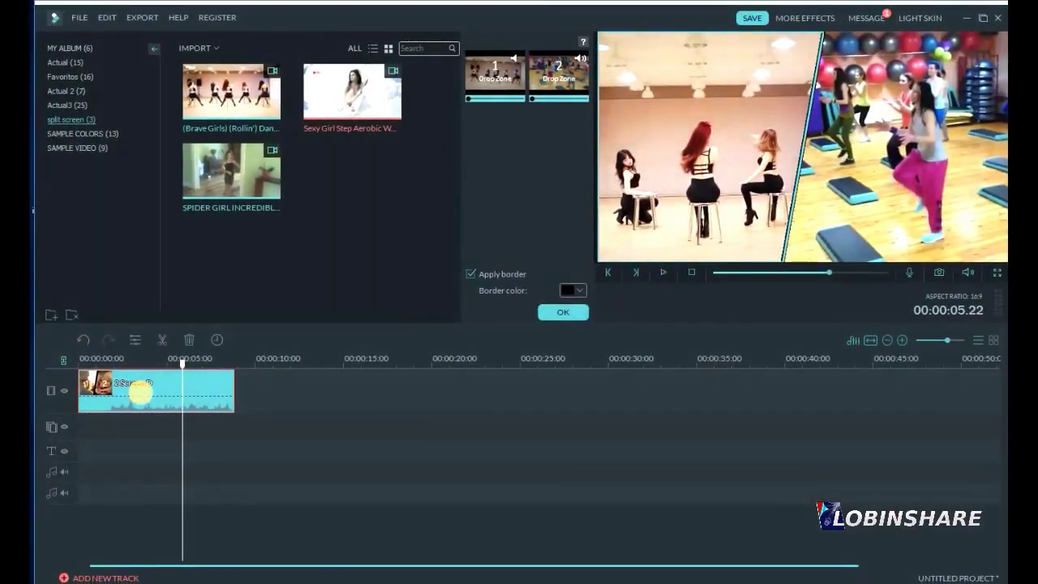
{"action": "left_click_drag", "start_coordinate": [233, 385], "coordinate": [136, 383]}
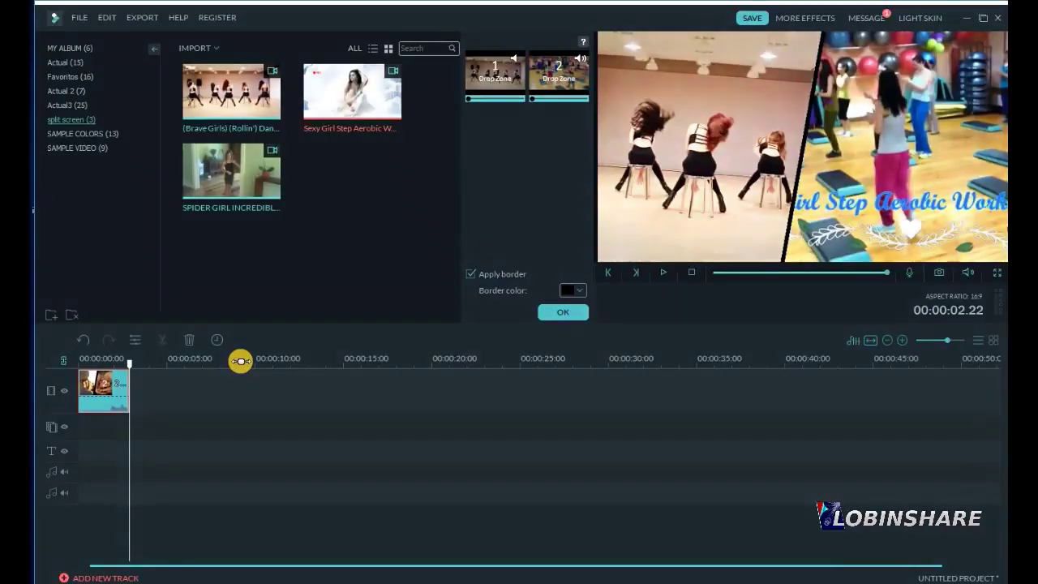
Step: Import the 'sin trnasicion' video from the Videos folder into the album
{"action": "left_click", "coordinate": [207, 45]}
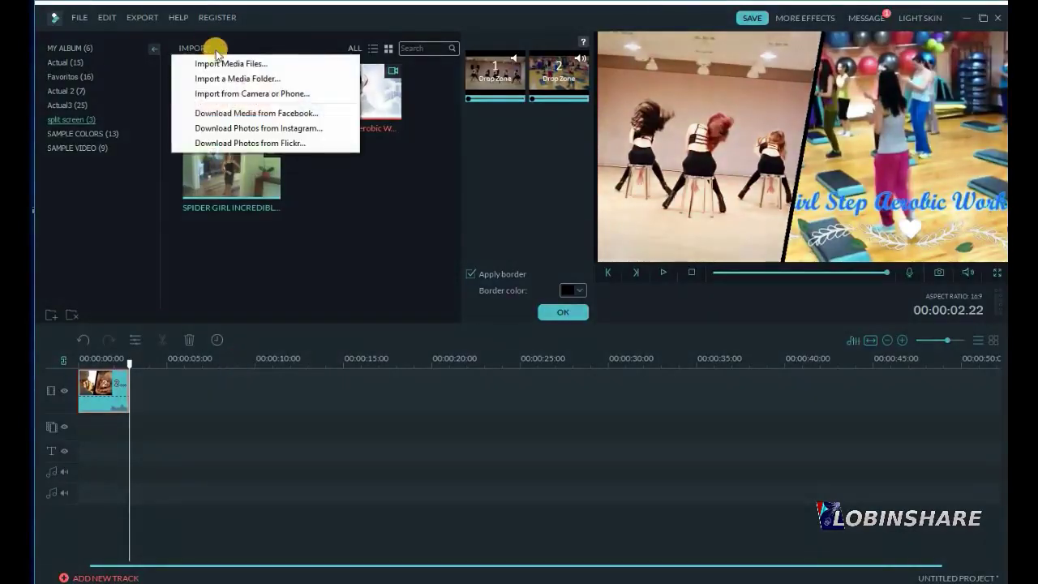
{"action": "left_click", "coordinate": [232, 63]}
{"action": "left_click", "coordinate": [994, 193]}
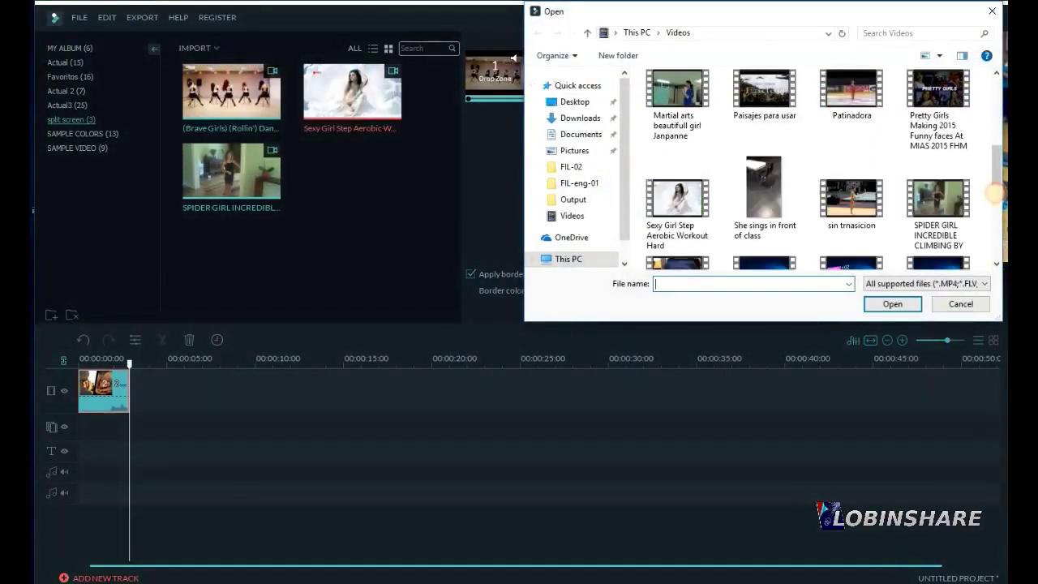
{"action": "left_click", "coordinate": [874, 208]}
{"action": "left_click", "coordinate": [890, 303]}
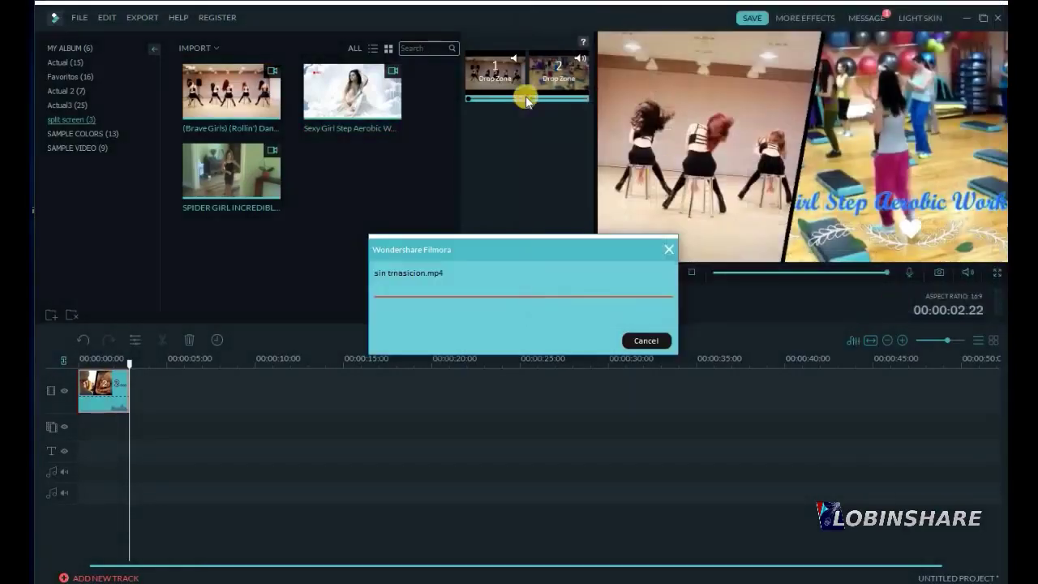
Step: Import the '9 year old singing adele rolling in the deep' video into the album
{"action": "left_click", "coordinate": [223, 48]}
{"action": "left_click", "coordinate": [206, 63]}
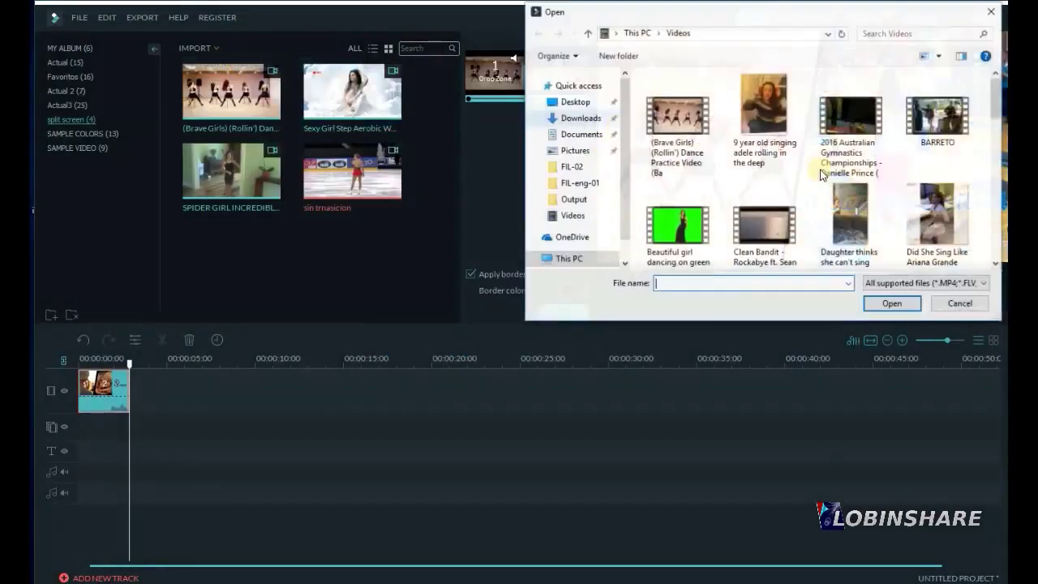
{"action": "left_click", "coordinate": [996, 225]}
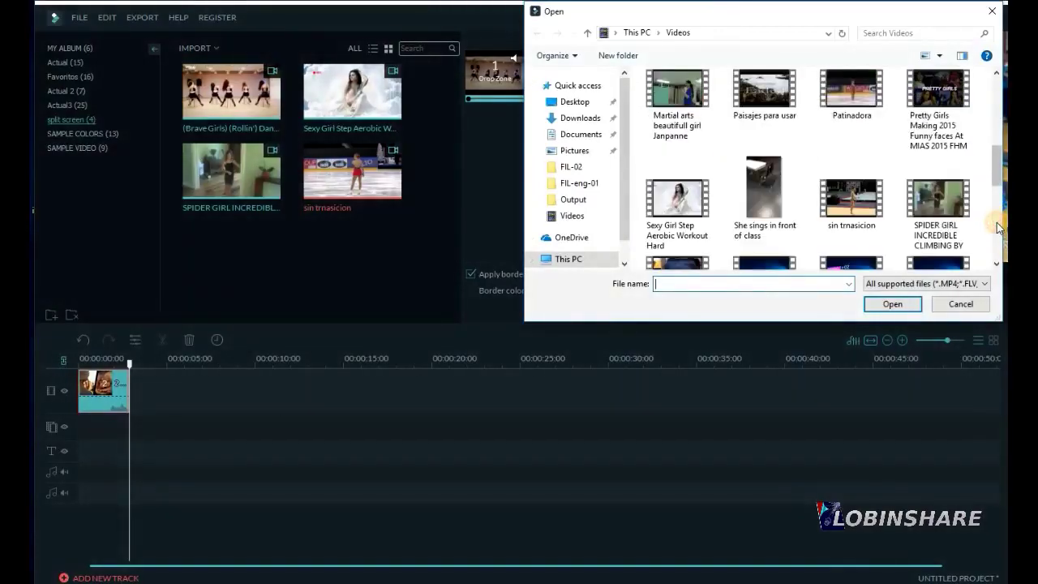
{"action": "scroll", "coordinate": [851, 162], "scroll_direction": "up", "scroll_amount": 5}
{"action": "left_click", "coordinate": [763, 122]}
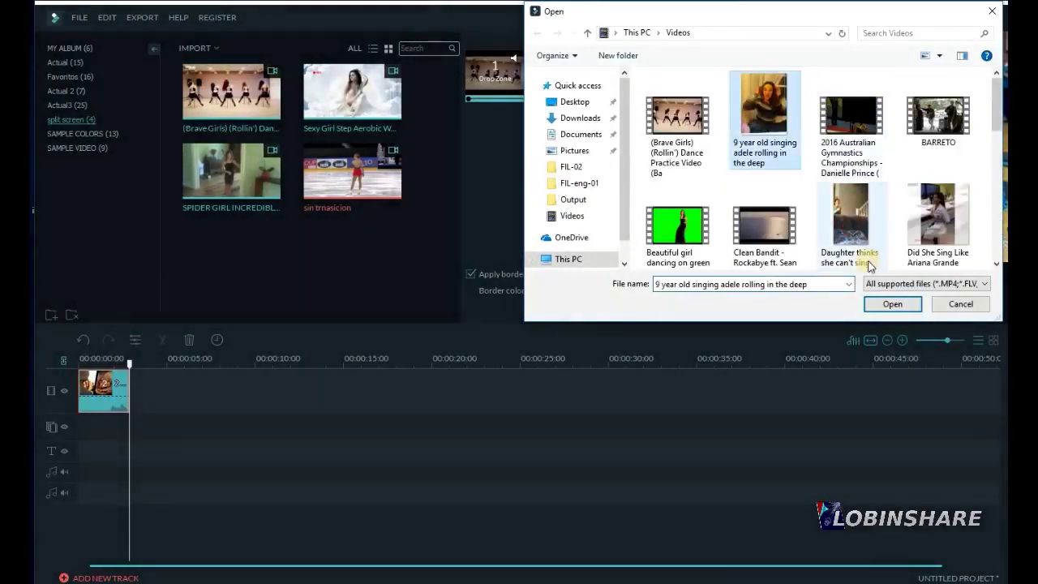
{"action": "left_click", "coordinate": [891, 303]}
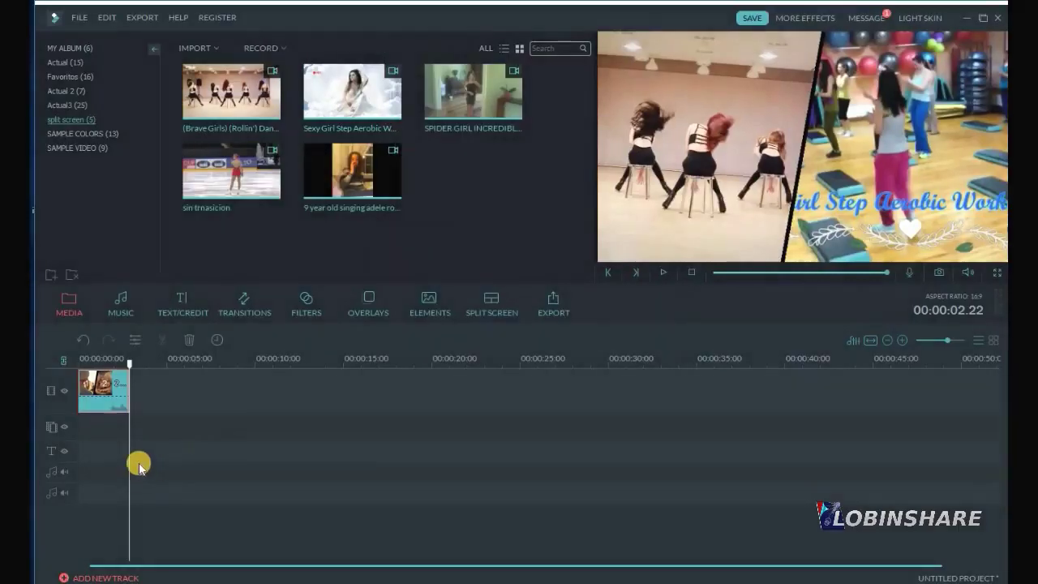
Step: Add a top-and-bottom split after the first clip: climbing video on top, Adele singer below
{"action": "left_click", "coordinate": [506, 313]}
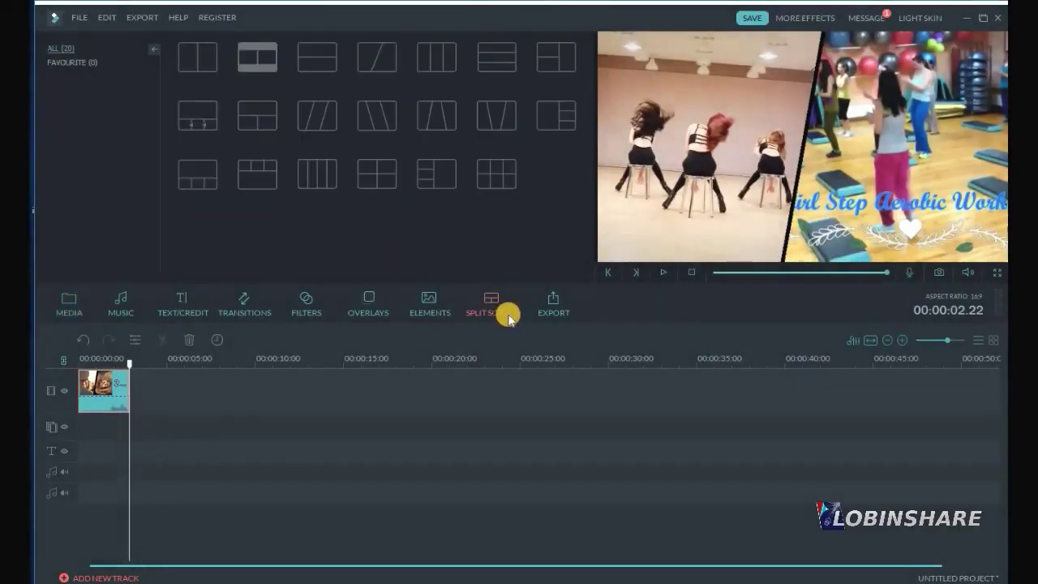
{"action": "left_click", "coordinate": [312, 65]}
{"action": "left_click_drag", "start_coordinate": [314, 73], "coordinate": [173, 381]}
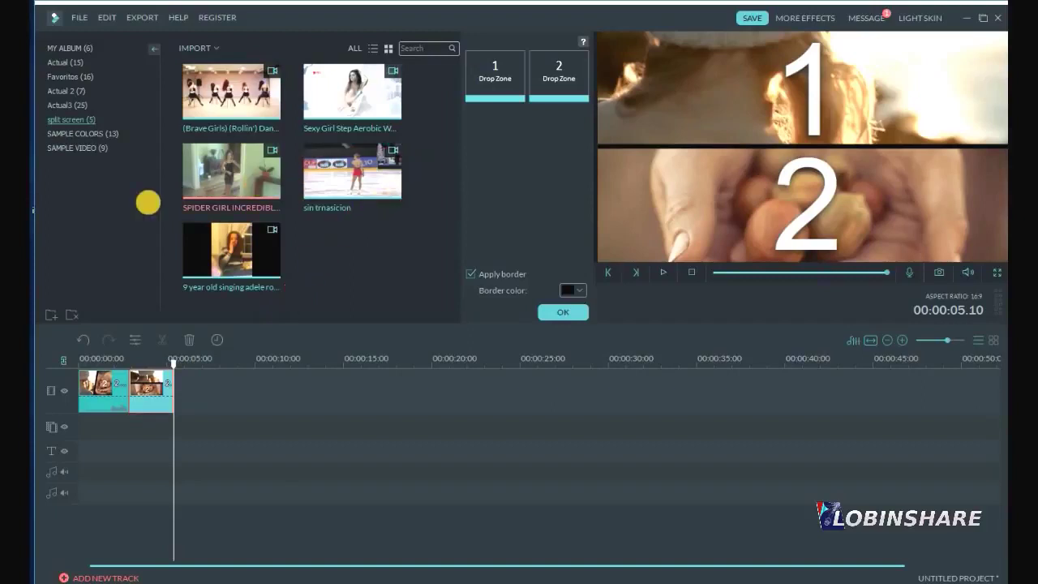
{"action": "left_click_drag", "start_coordinate": [440, 150], "coordinate": [515, 67]}
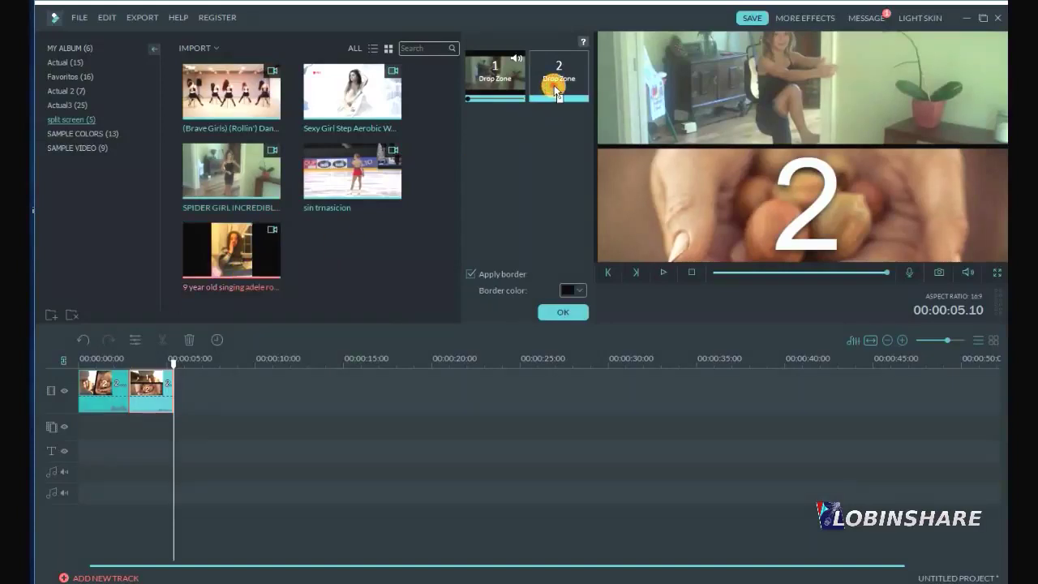
{"action": "left_click_drag", "start_coordinate": [556, 91], "coordinate": [555, 89]}
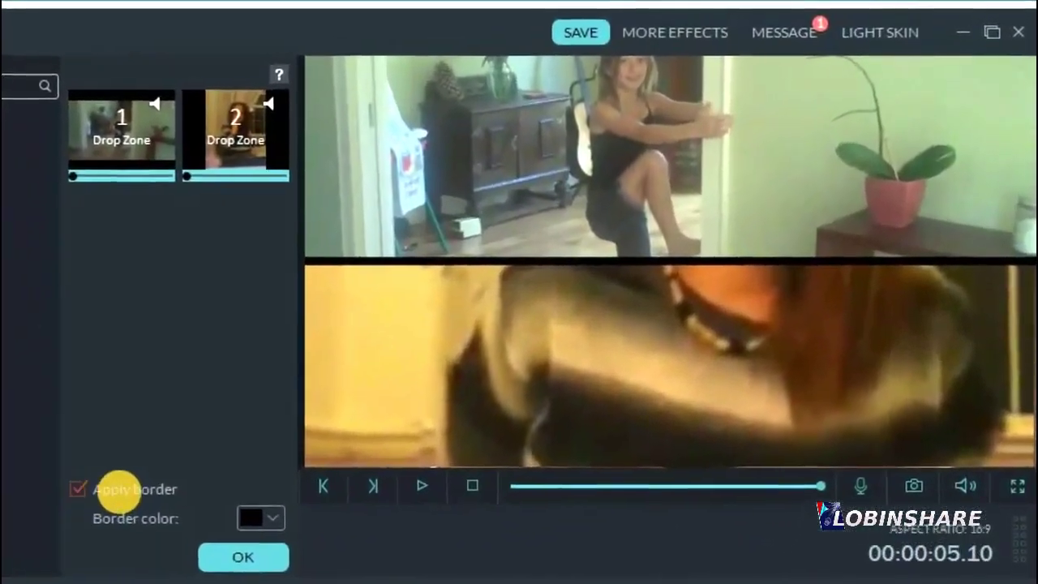
Step: Apply a yellow border between the climbing and singing panels of the stacked split
{"action": "left_click", "coordinate": [164, 444]}
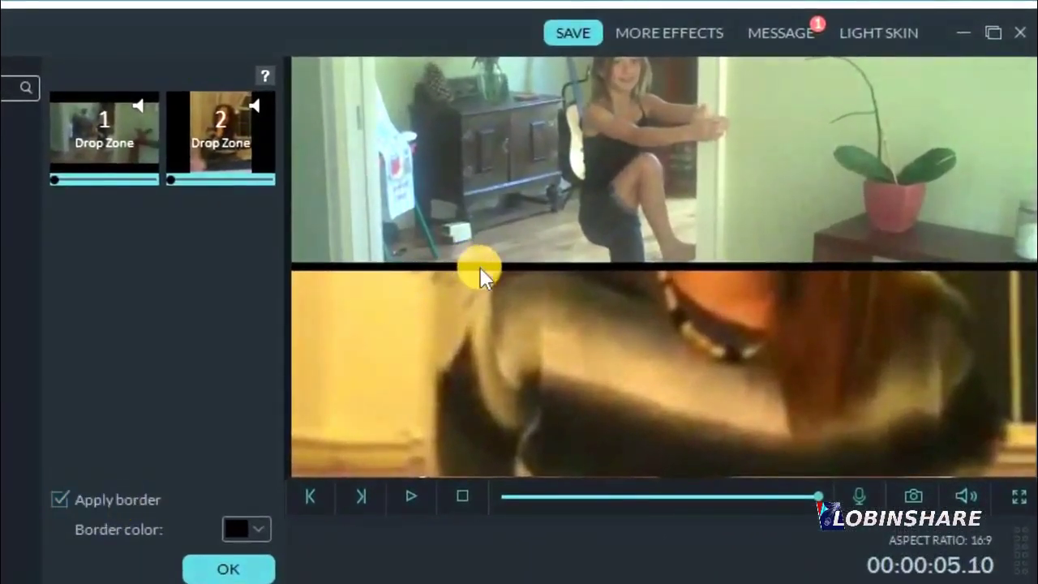
{"action": "left_click", "coordinate": [60, 498]}
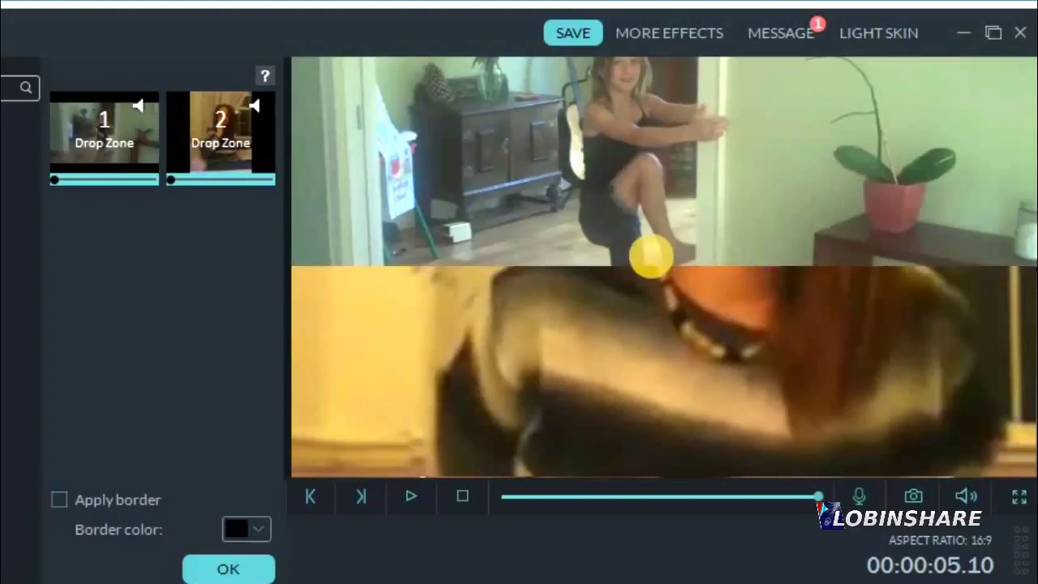
{"action": "left_click", "coordinate": [61, 498]}
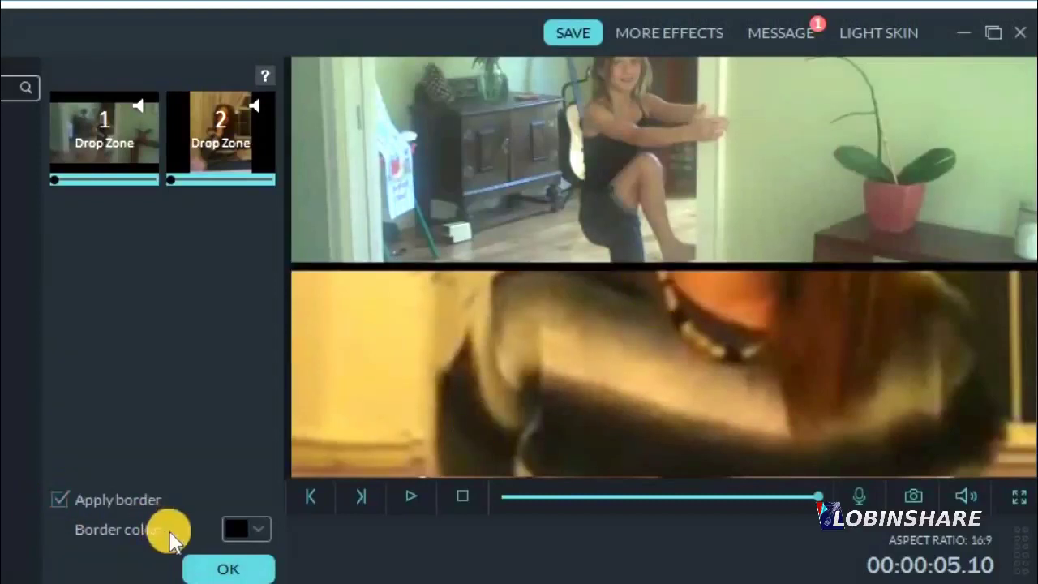
{"action": "left_click", "coordinate": [272, 532]}
{"action": "left_click", "coordinate": [370, 516]}
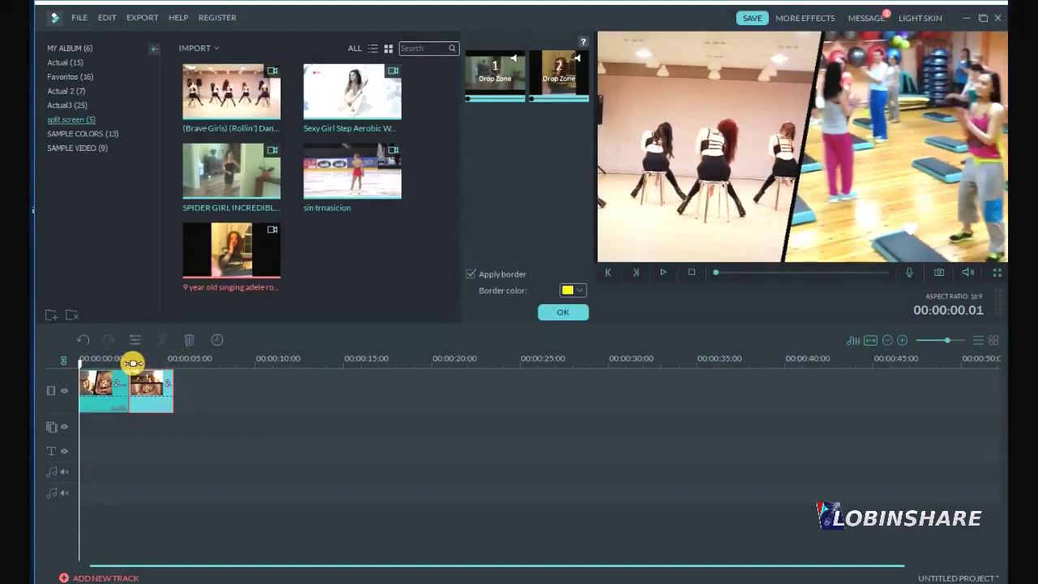
{"action": "left_click", "coordinate": [132, 364]}
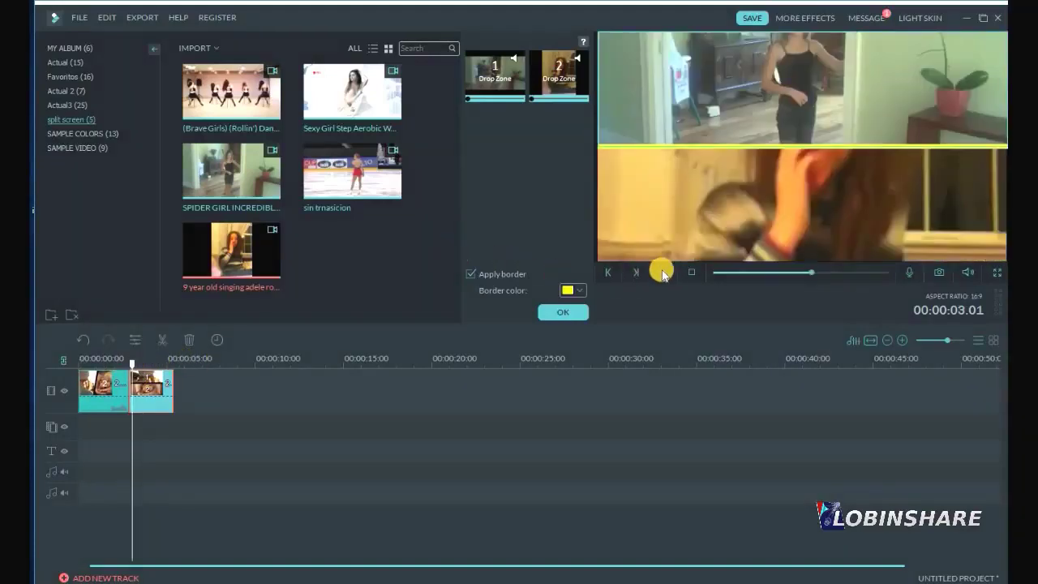
{"action": "left_click", "coordinate": [662, 273]}
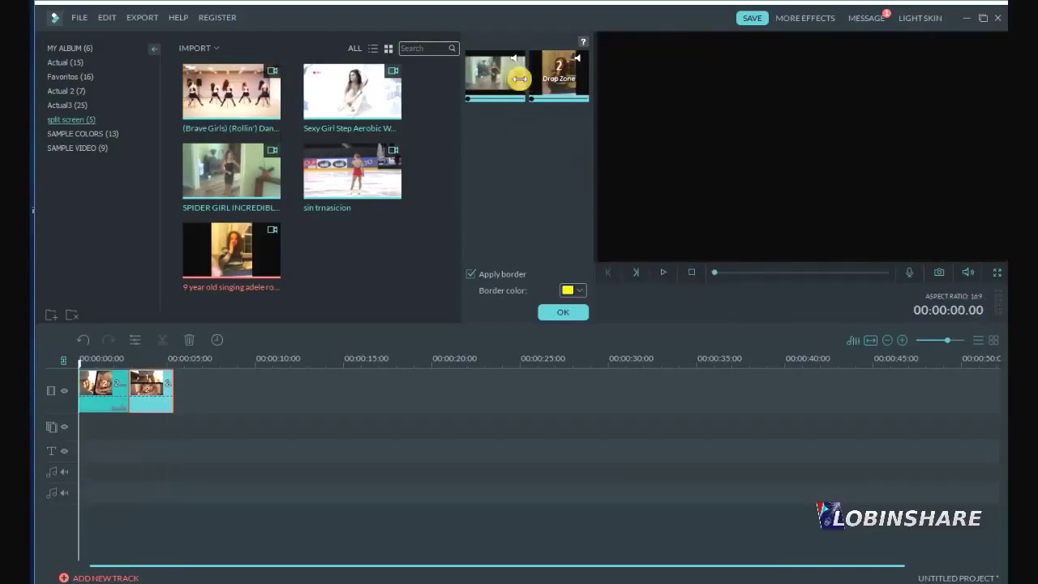
{"action": "left_click_drag", "start_coordinate": [508, 80], "coordinate": [168, 392]}
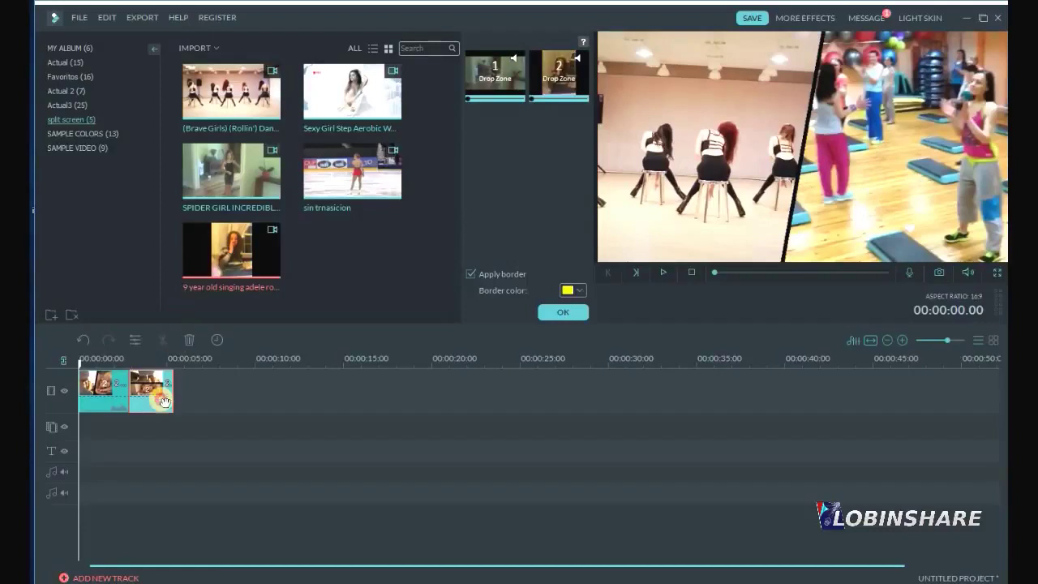
{"action": "left_click_drag", "start_coordinate": [272, 243], "coordinate": [577, 57]}
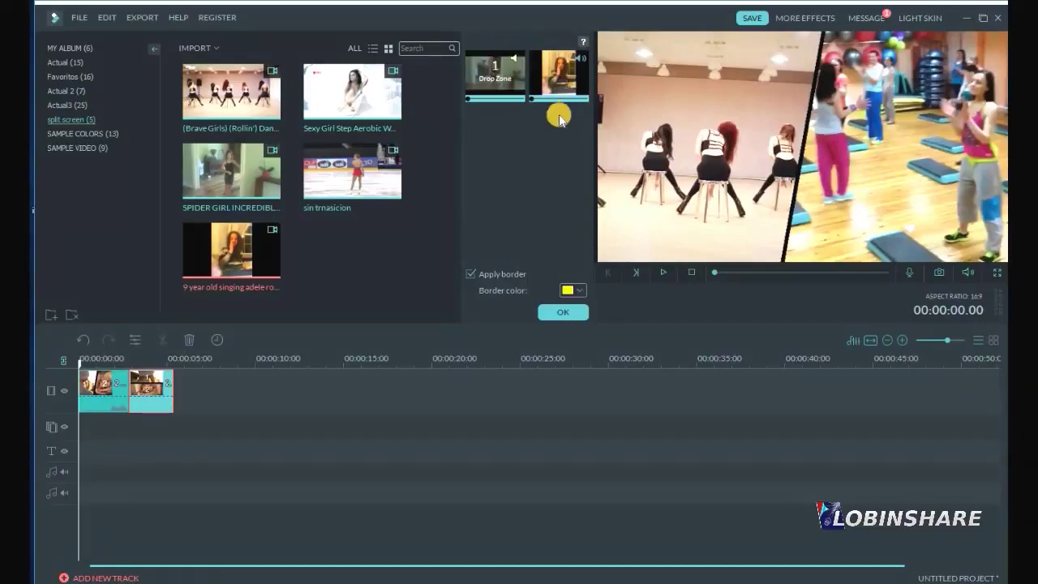
{"action": "left_click", "coordinate": [131, 362]}
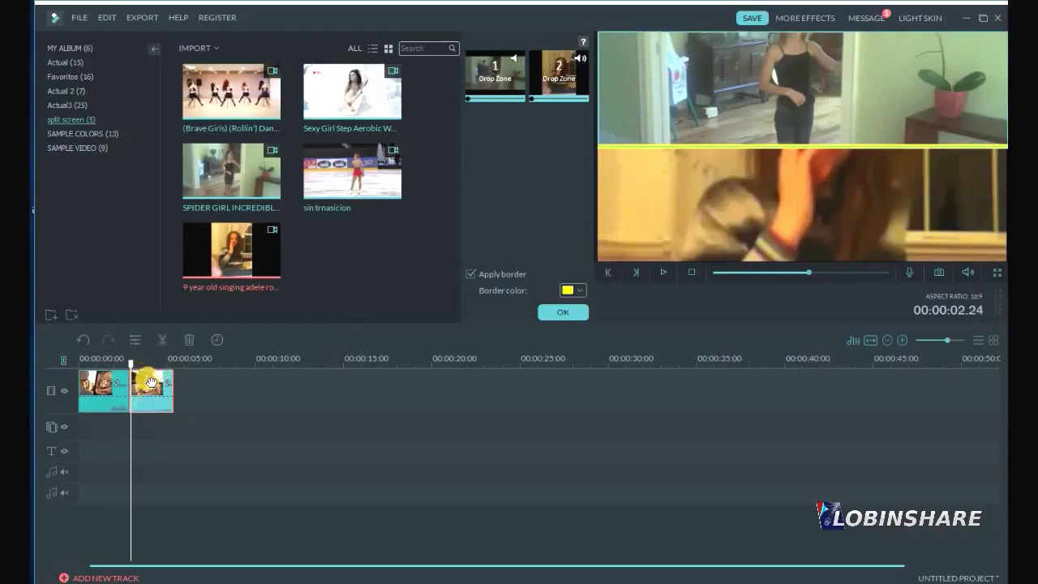
{"action": "left_click", "coordinate": [662, 273]}
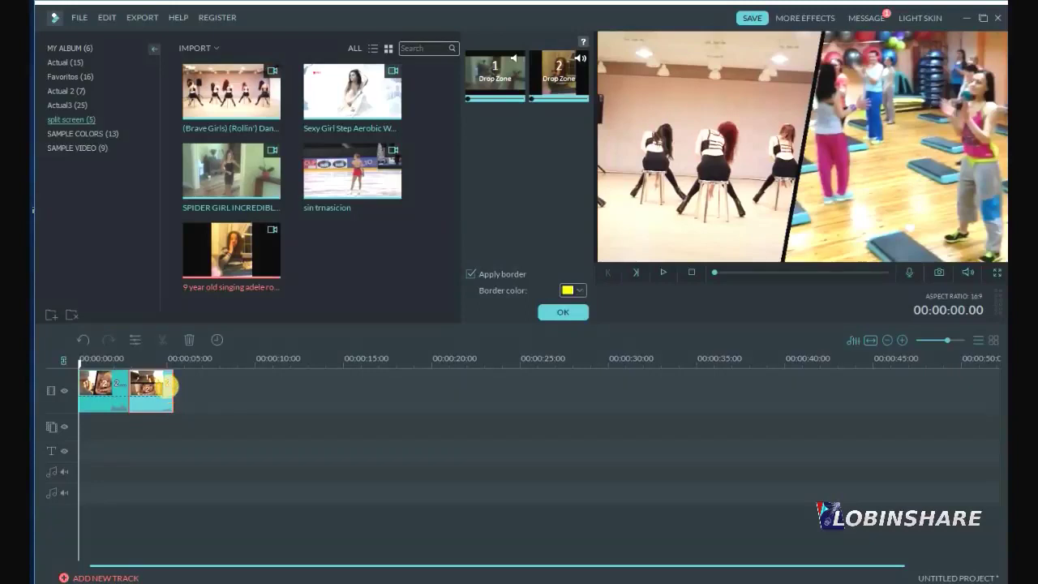
Step: Lengthen the second split-screen clip, preview it, and confirm the yellow-bordered two-panel layout
{"action": "left_click_drag", "start_coordinate": [177, 387], "coordinate": [208, 388]}
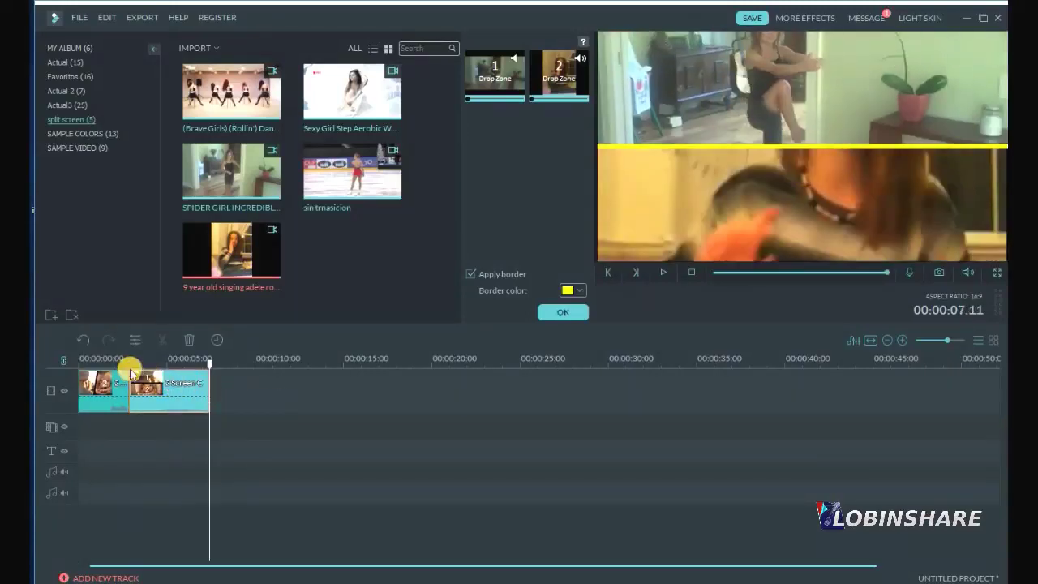
{"action": "left_click", "coordinate": [130, 364]}
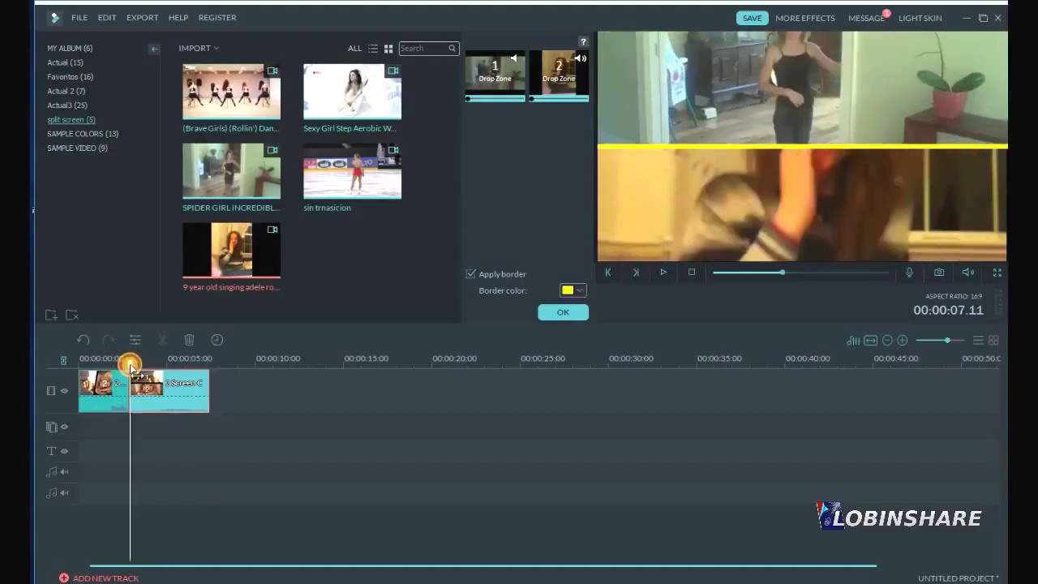
{"action": "left_click", "coordinate": [663, 272]}
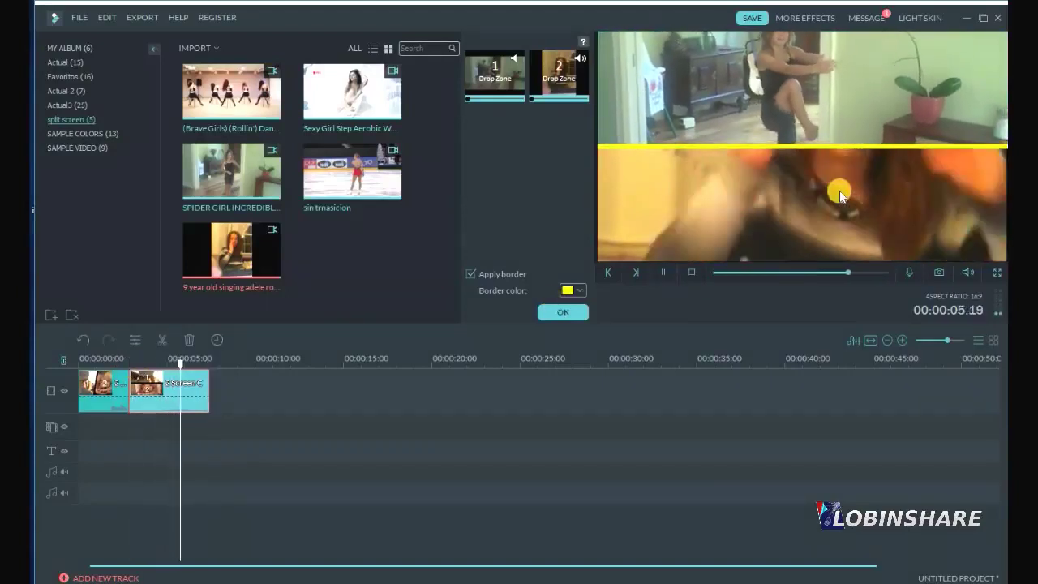
{"action": "key", "text": "space"}
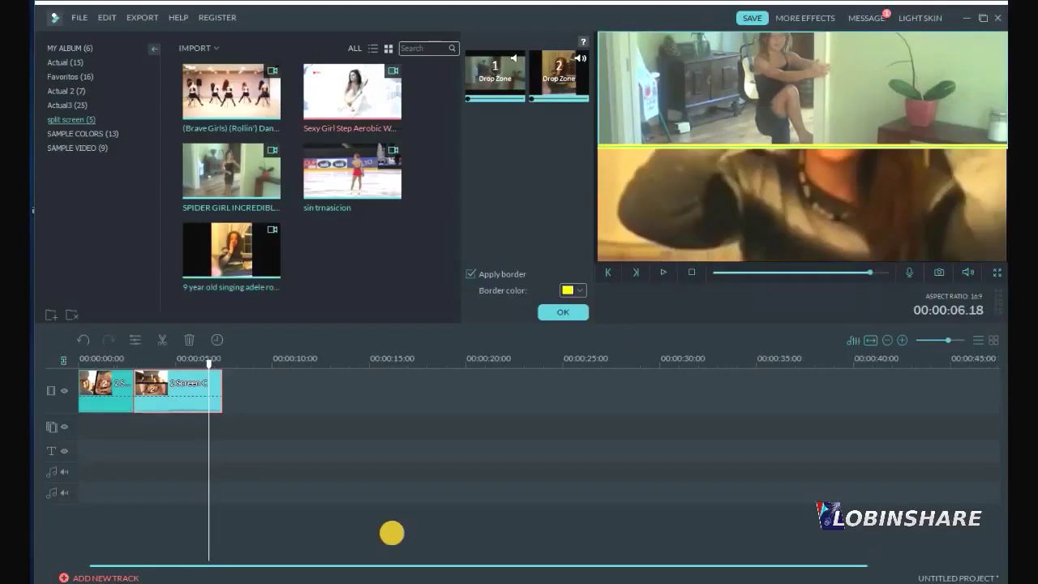
{"action": "key", "text": "Home"}
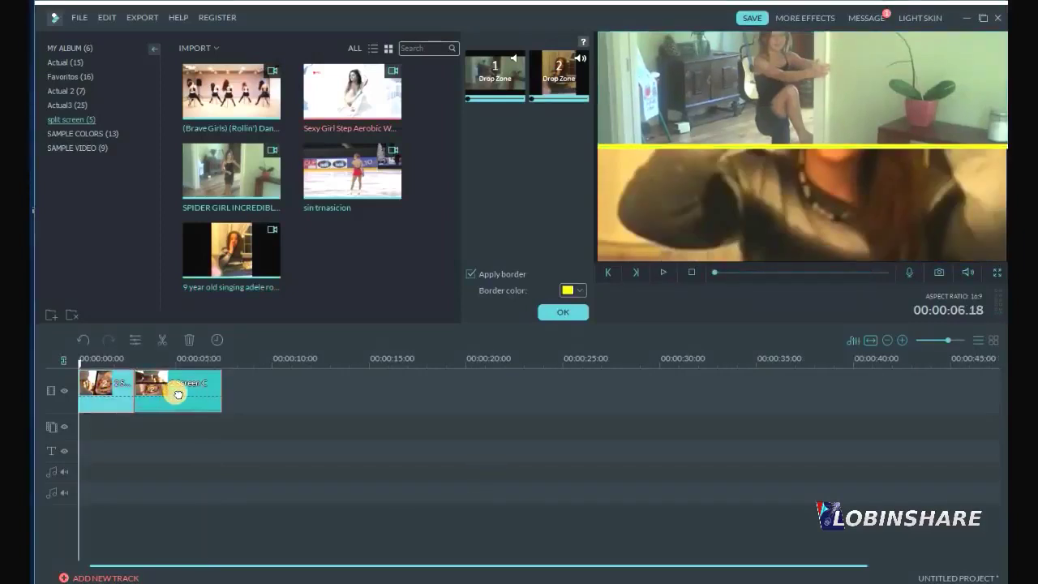
{"action": "left_click", "coordinate": [127, 393]}
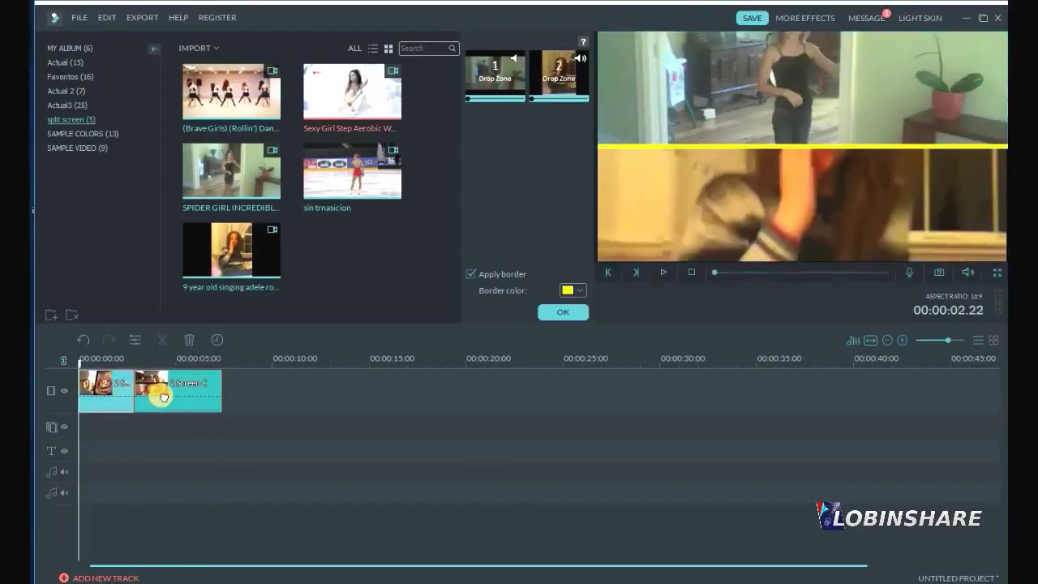
{"action": "left_click", "coordinate": [553, 311]}
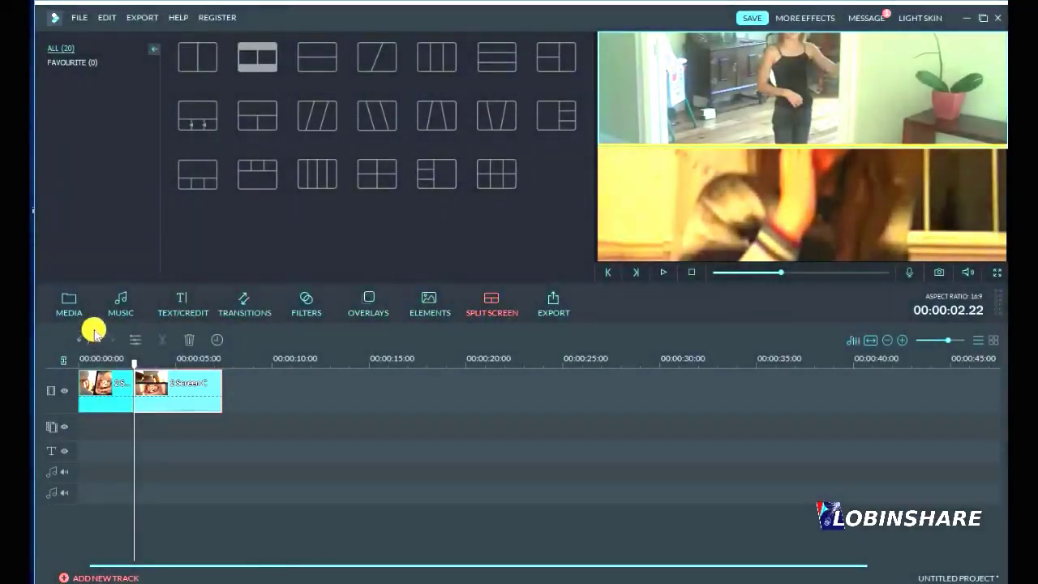
Step: Add the aerobic workout clip at the timeline start and cut it down at the playhead
{"action": "left_click", "coordinate": [76, 313]}
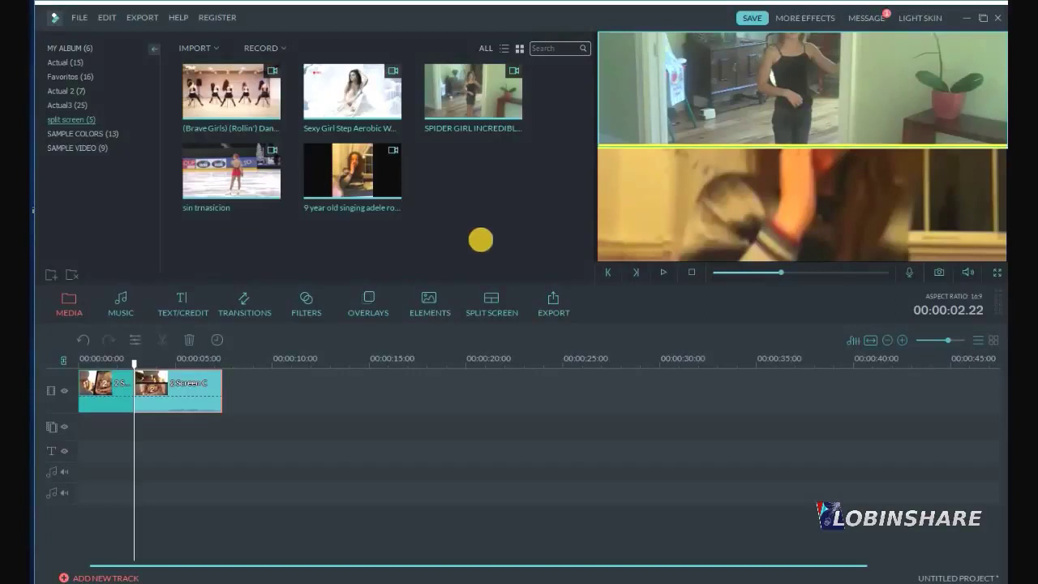
{"action": "left_click", "coordinate": [387, 112]}
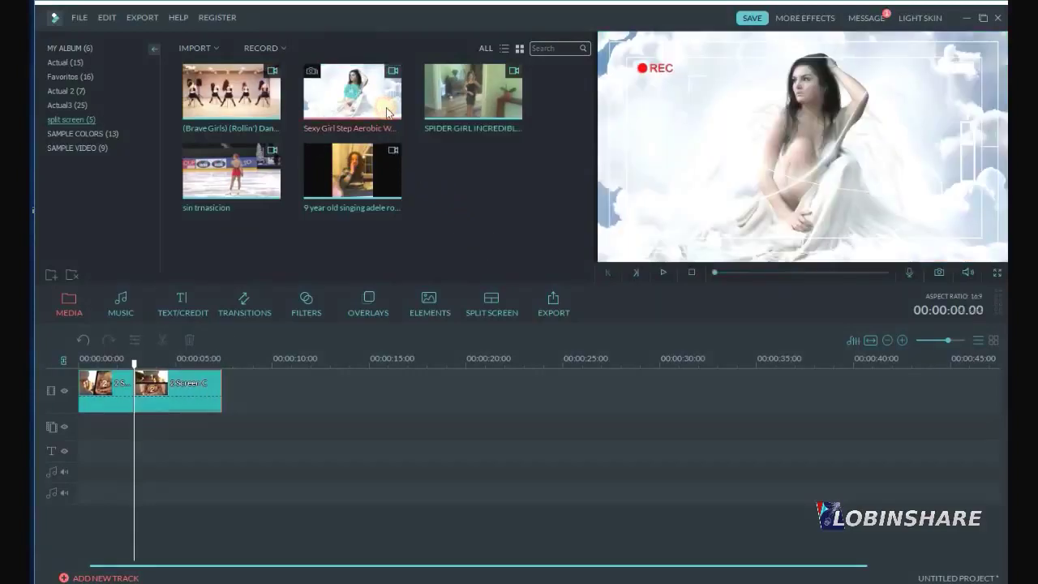
{"action": "left_click", "coordinate": [197, 359]}
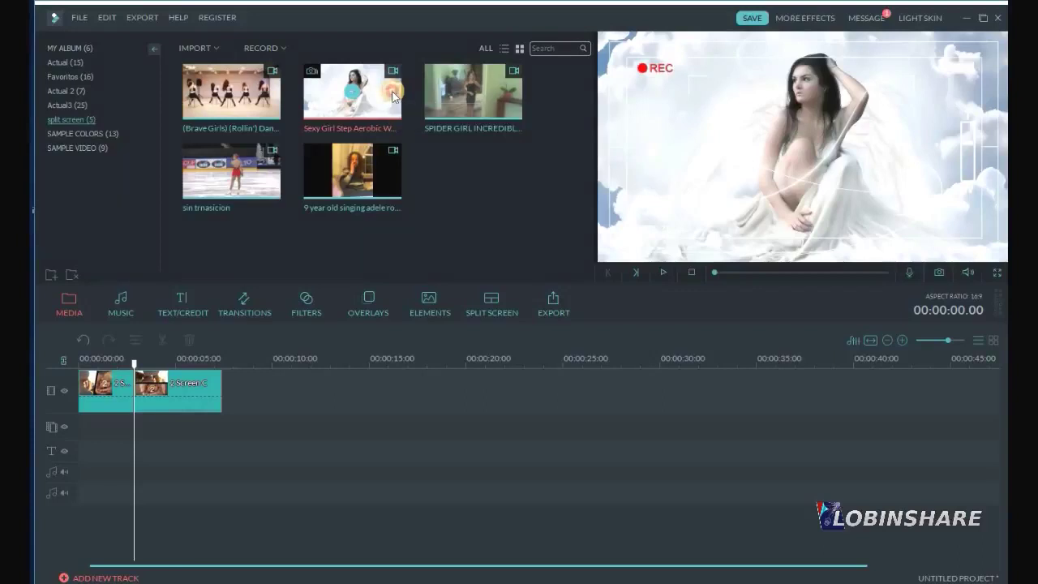
{"action": "left_click", "coordinate": [205, 369]}
{"action": "left_click", "coordinate": [79, 402]}
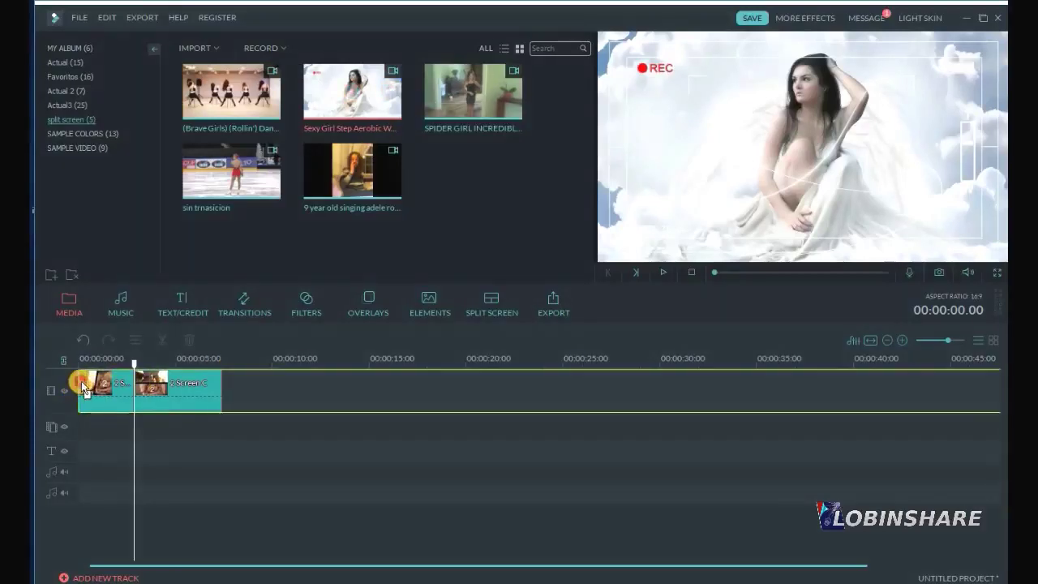
{"action": "left_click", "coordinate": [108, 362]}
{"action": "left_click", "coordinate": [162, 339]}
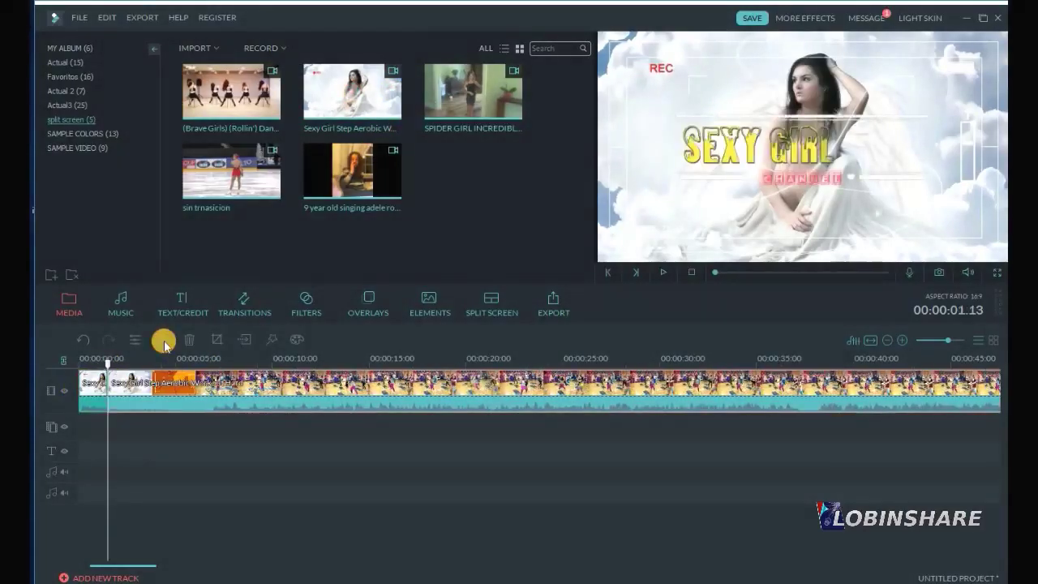
{"action": "key", "text": "ctrl+z"}
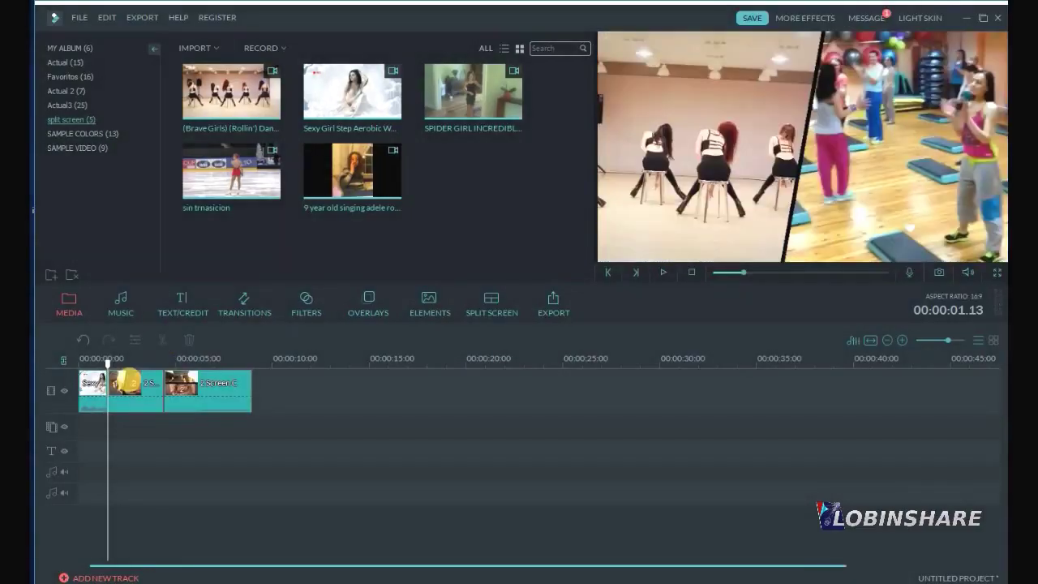
Step: Play the timeline from the start, then mute the aerobic clip's audio
{"action": "left_click", "coordinate": [81, 365]}
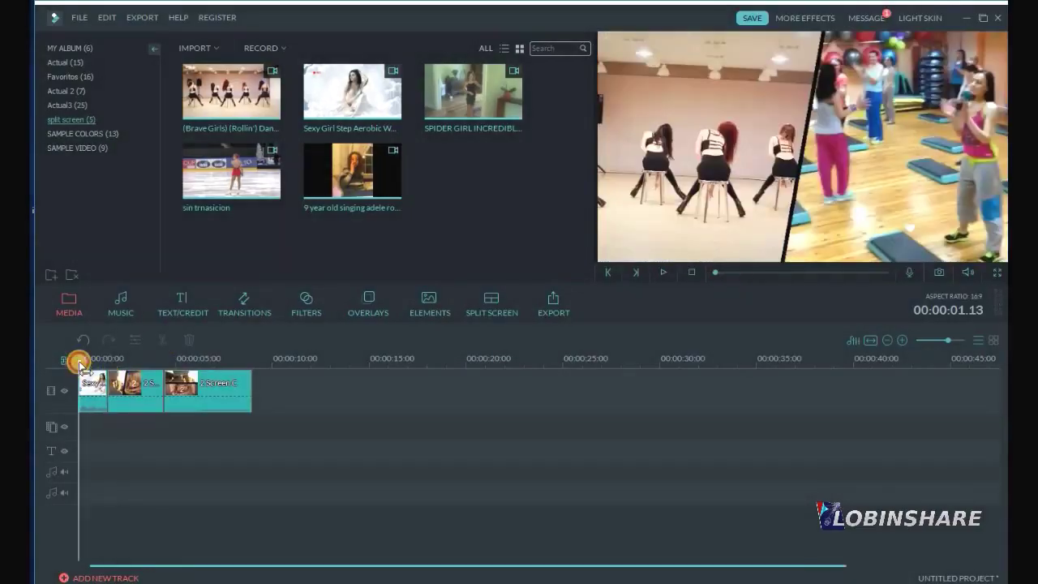
{"action": "left_click", "coordinate": [660, 273]}
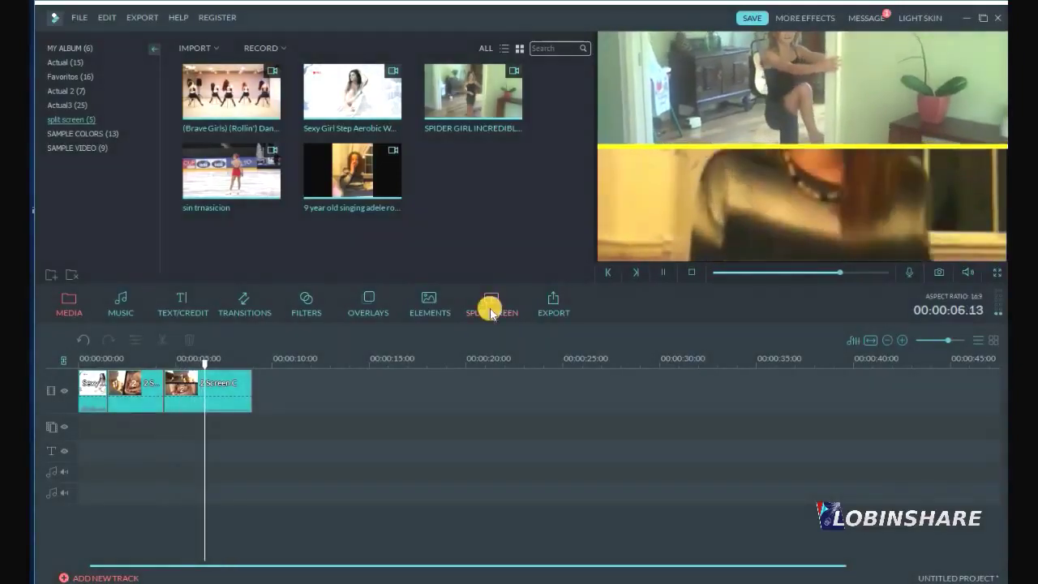
{"action": "left_click", "coordinate": [662, 271]}
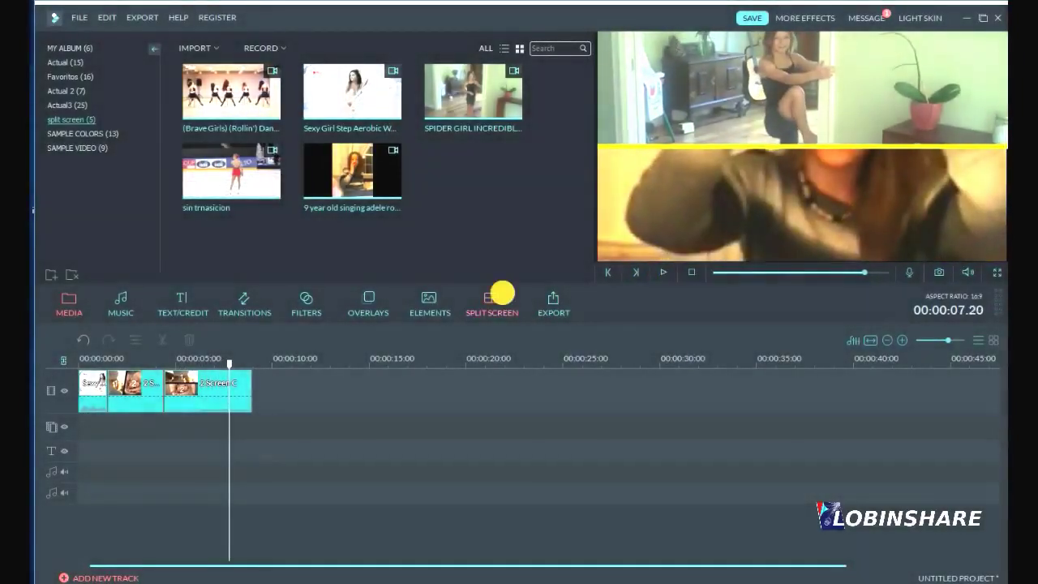
{"action": "left_click_drag", "start_coordinate": [948, 342], "coordinate": [951, 341]}
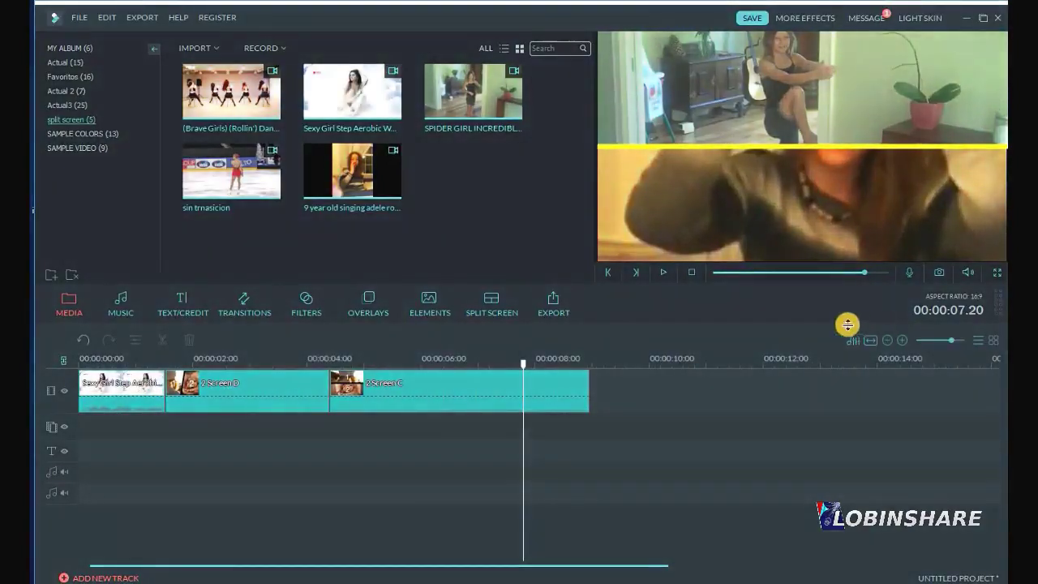
{"action": "left_click", "coordinate": [111, 363]}
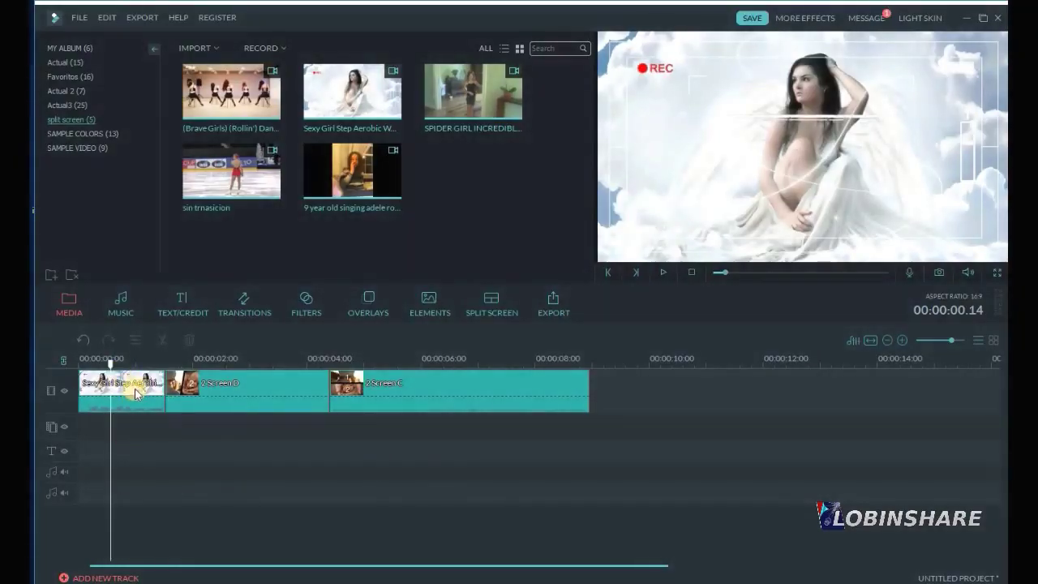
{"action": "right_click", "coordinate": [135, 395]}
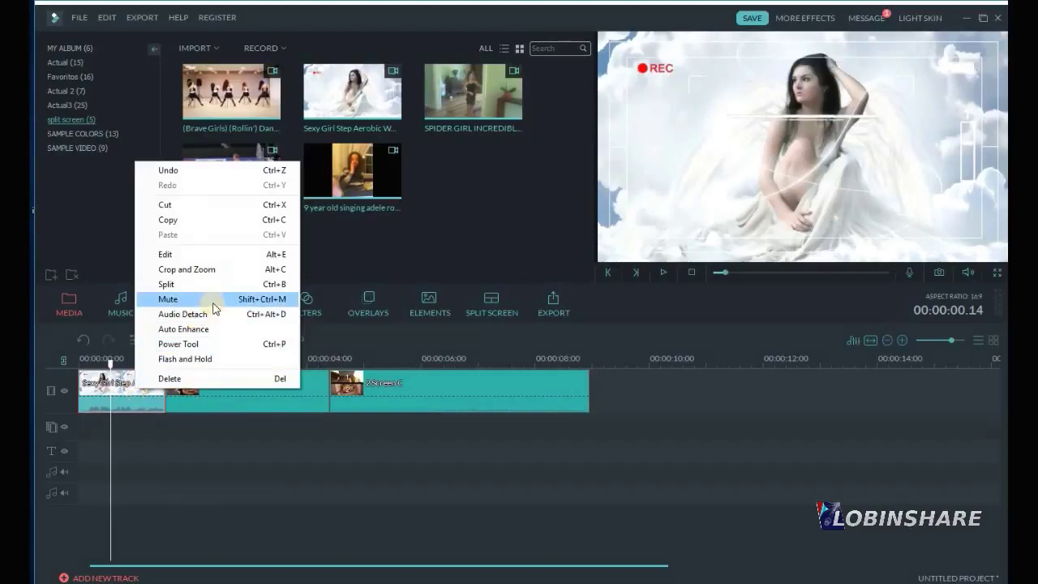
{"action": "left_click", "coordinate": [213, 301]}
Step: Shorten the 2 Screen D and 2 Screen C split-screen clips
{"action": "left_click", "coordinate": [266, 392]}
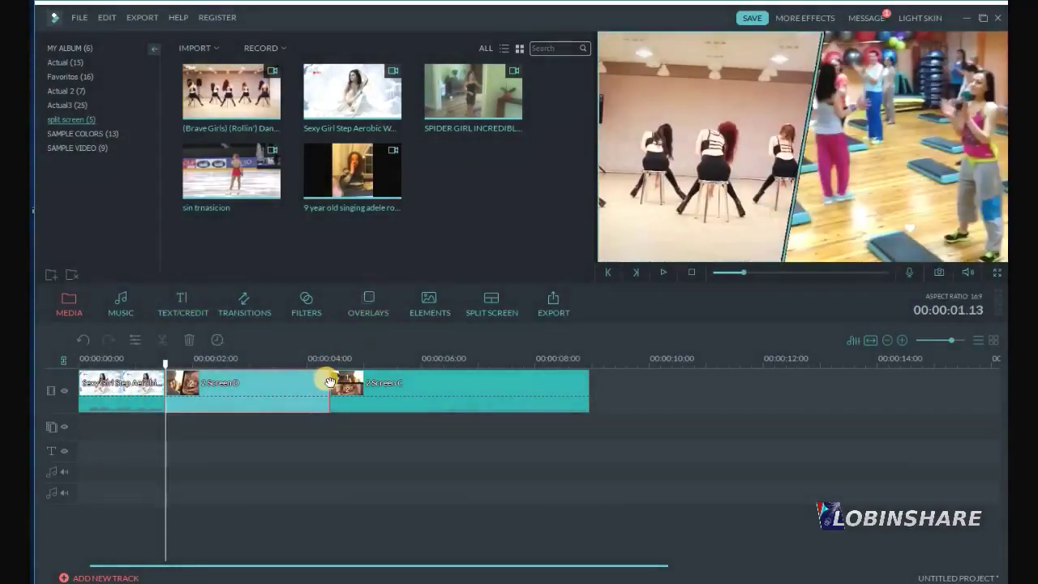
{"action": "left_click_drag", "start_coordinate": [318, 379], "coordinate": [256, 380]}
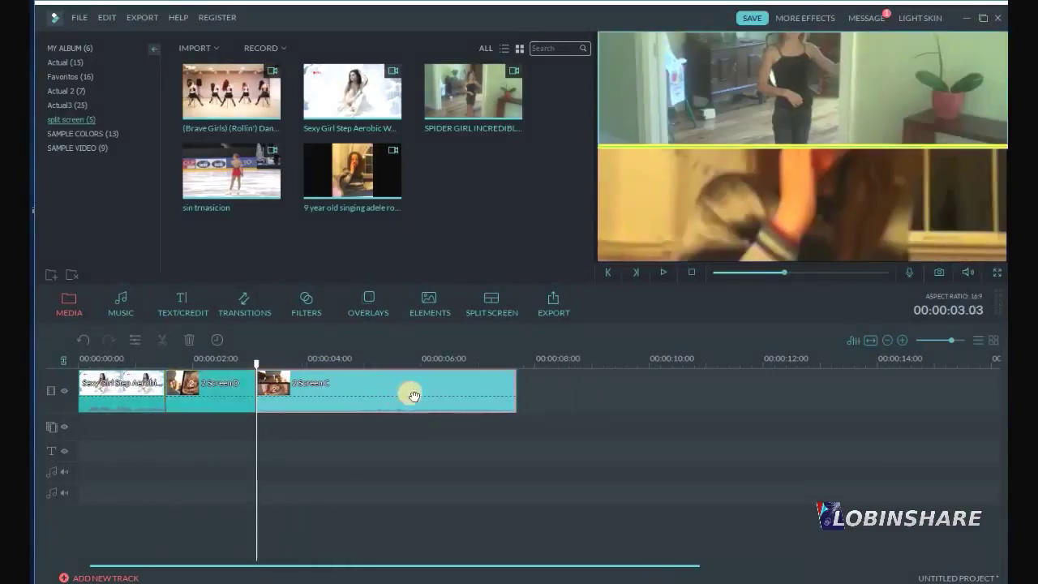
{"action": "left_click_drag", "start_coordinate": [426, 383], "coordinate": [361, 390]}
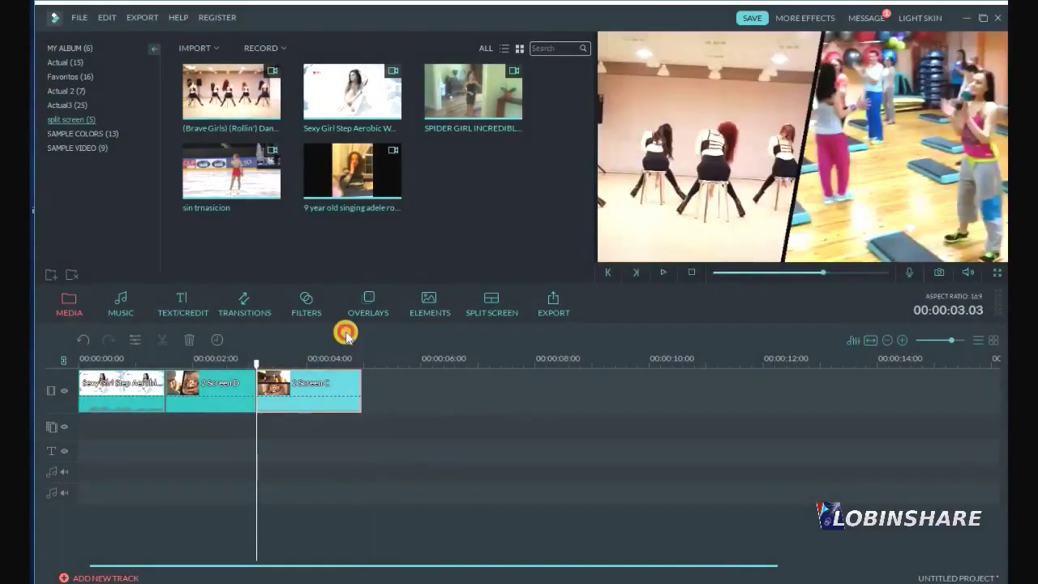
{"action": "left_click", "coordinate": [238, 382]}
{"action": "left_click", "coordinate": [299, 385]}
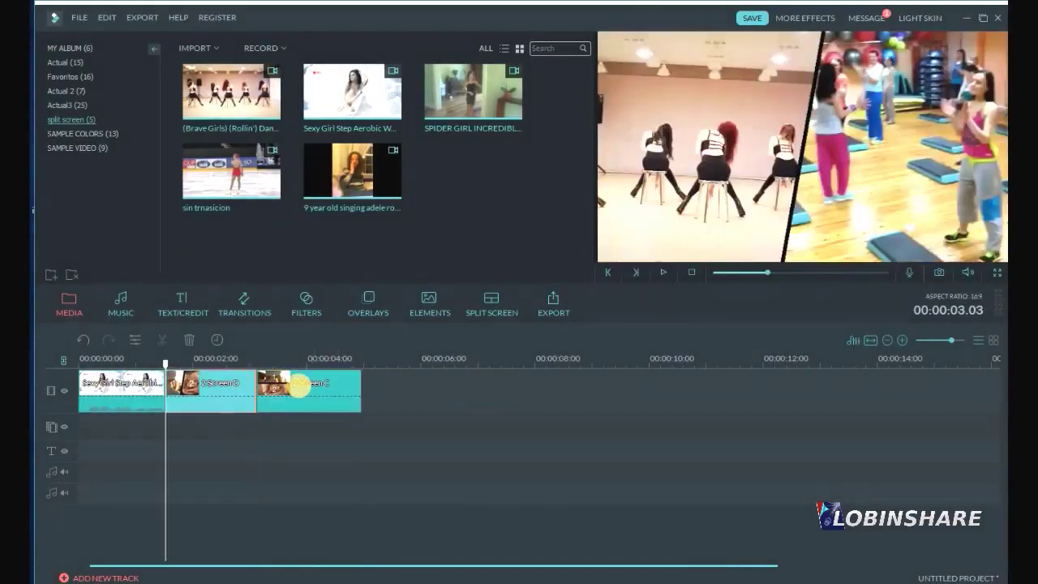
Step: Insert the Adele singing clip before 2 Screen C, trim it to about a second, and play it back
{"action": "left_click", "coordinate": [372, 189]}
{"action": "left_click_drag", "start_coordinate": [372, 190], "coordinate": [275, 387]}
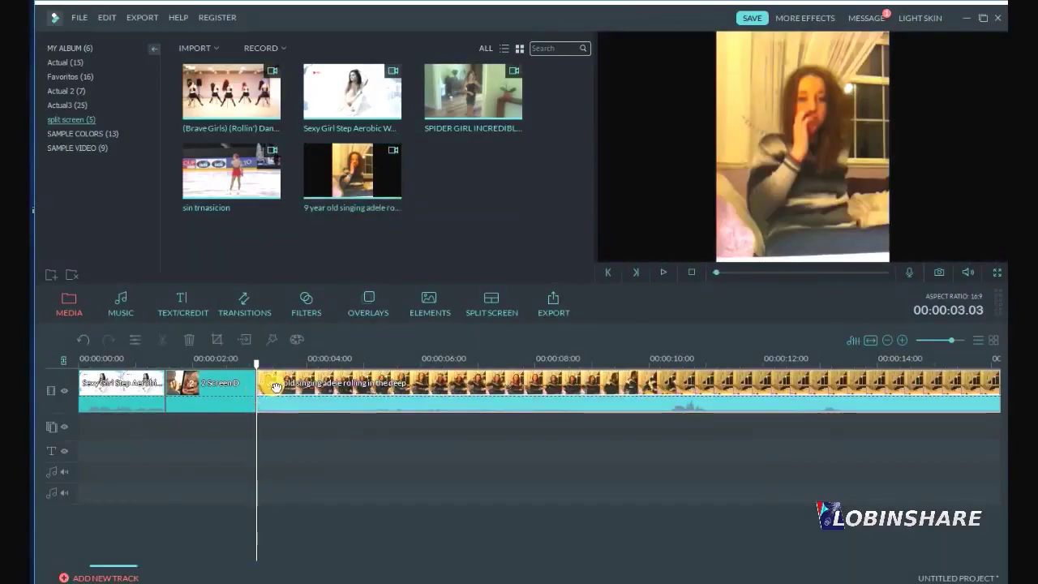
{"action": "left_click", "coordinate": [295, 365]}
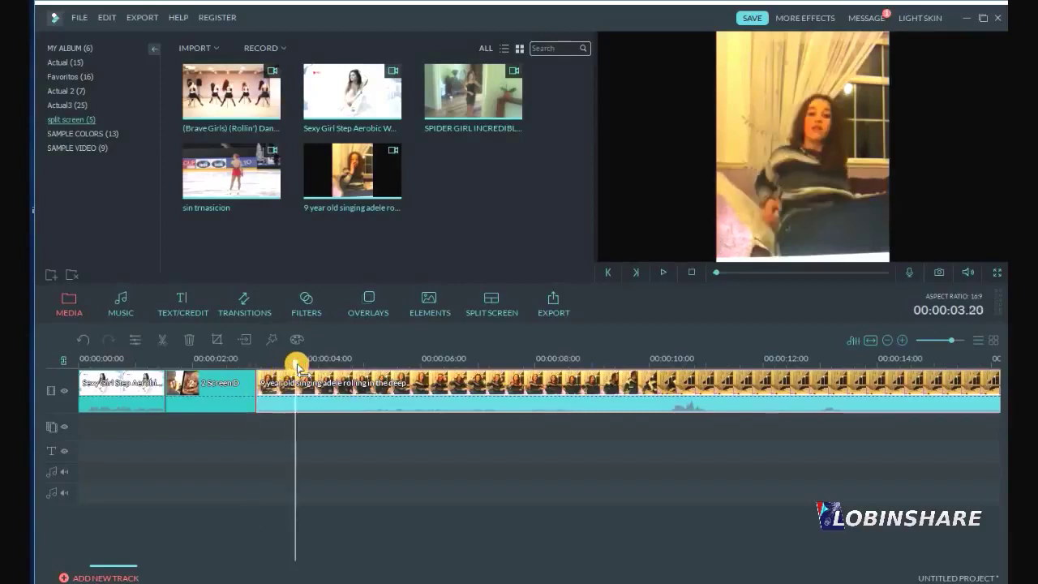
{"action": "left_click_drag", "start_coordinate": [297, 366], "coordinate": [313, 365]}
{"action": "left_click", "coordinate": [164, 345]}
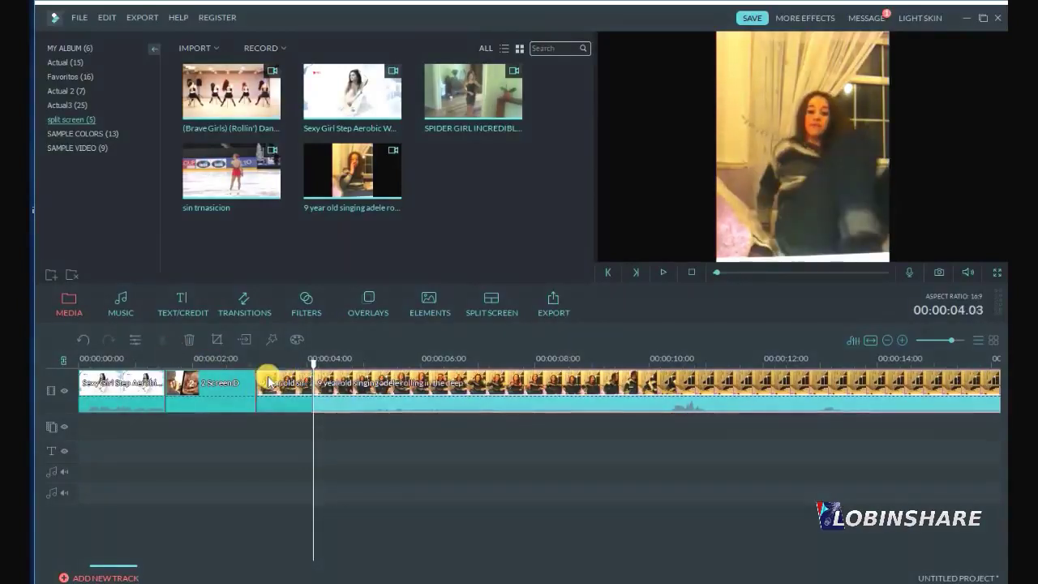
{"action": "left_click", "coordinate": [369, 397]}
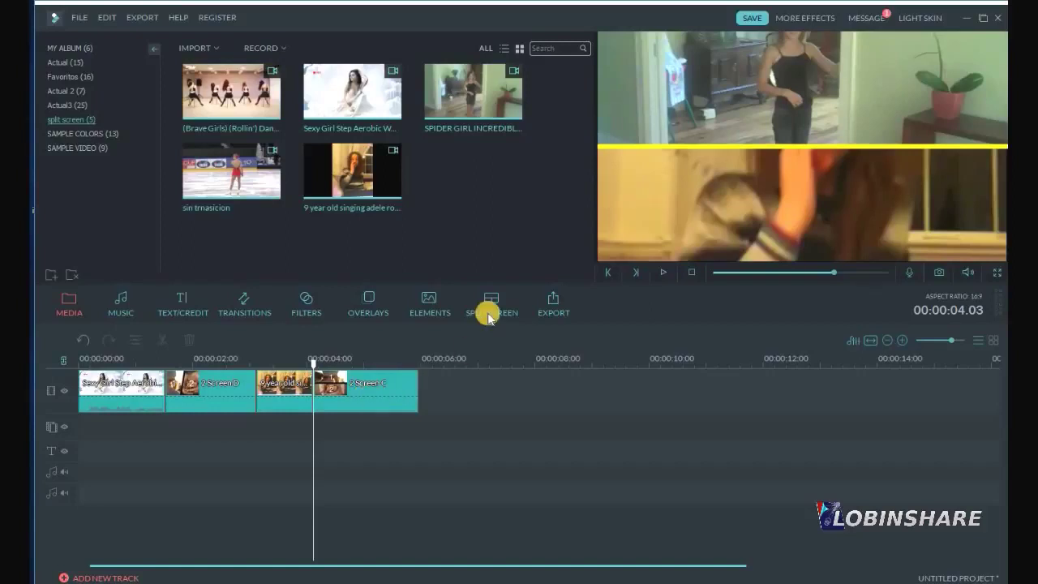
{"action": "left_click", "coordinate": [81, 365]}
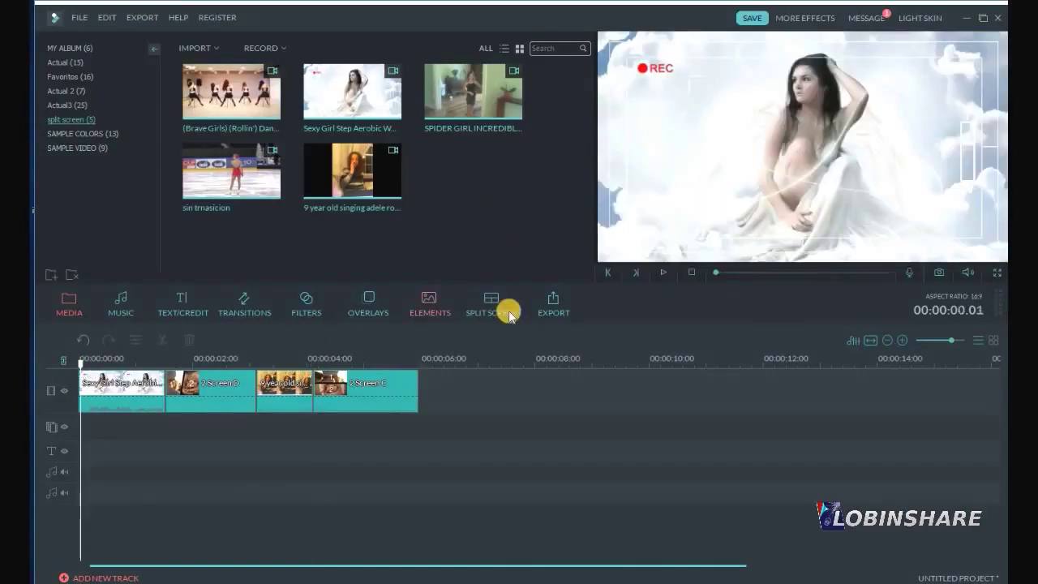
{"action": "left_click", "coordinate": [662, 272]}
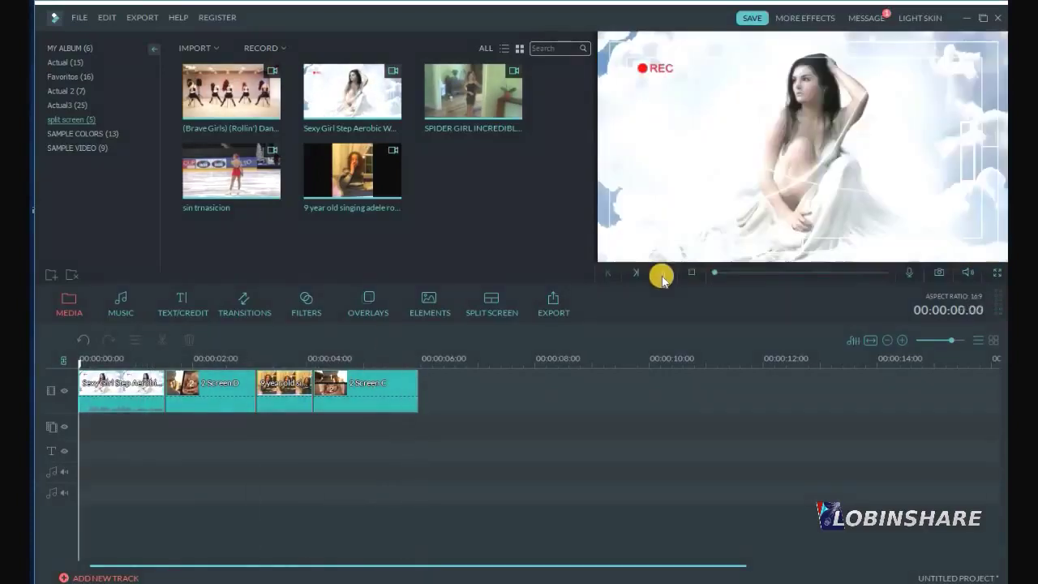
Step: Undo that trim and instead cut the 9 year old clip at 00:00:04.22, deleting the rest
{"action": "left_click", "coordinate": [284, 388]}
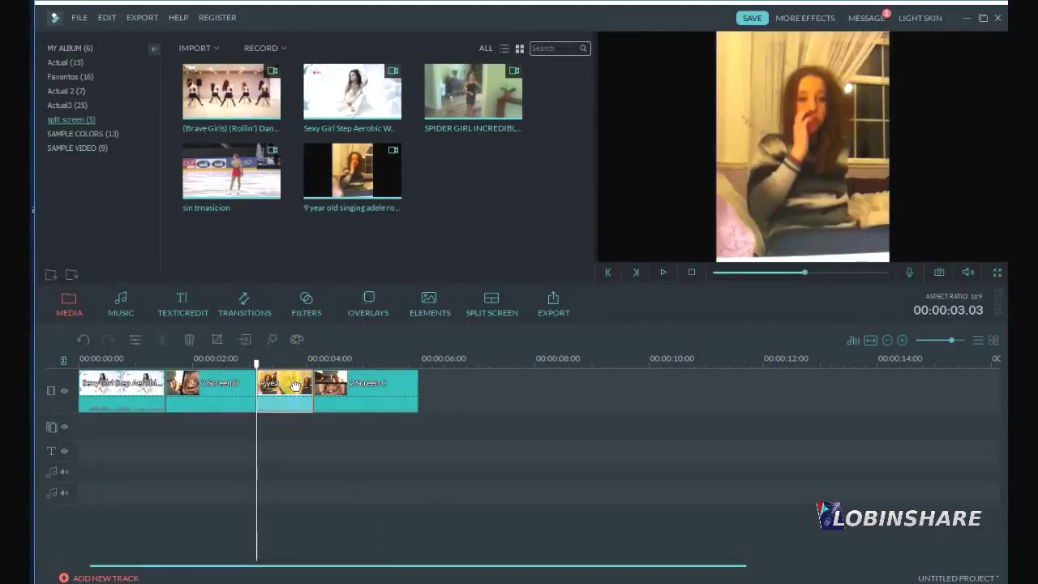
{"action": "left_click", "coordinate": [85, 341]}
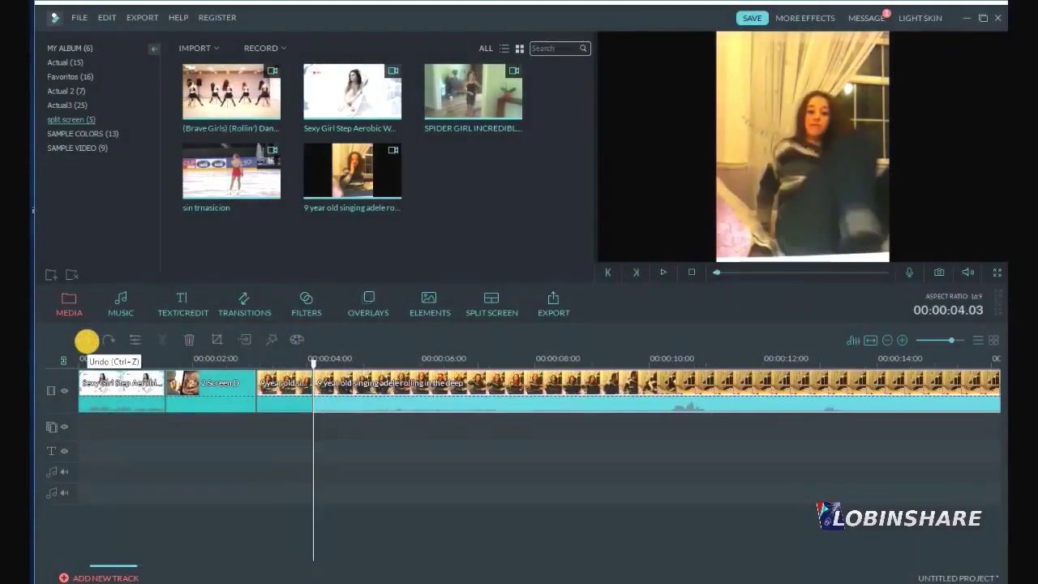
{"action": "left_click", "coordinate": [87, 340]}
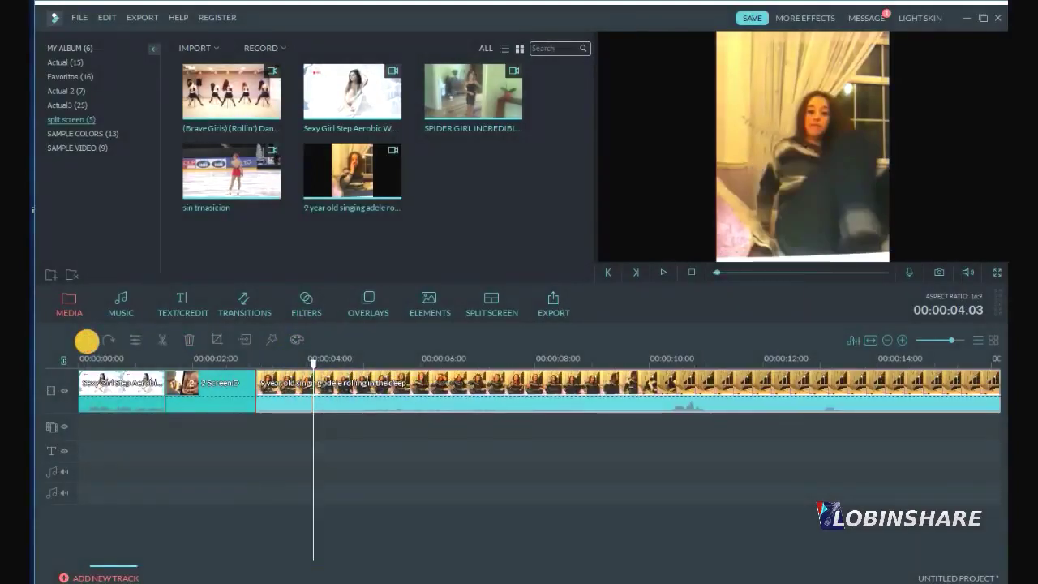
{"action": "left_click", "coordinate": [358, 363]}
{"action": "left_click", "coordinate": [166, 345]}
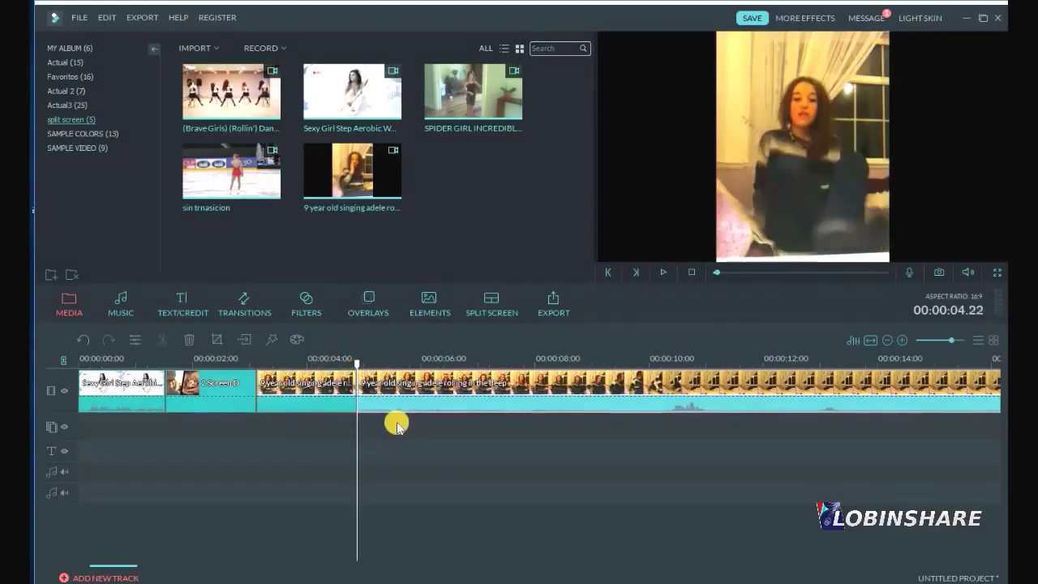
{"action": "left_click", "coordinate": [422, 387]}
{"action": "key", "text": "Delete"}
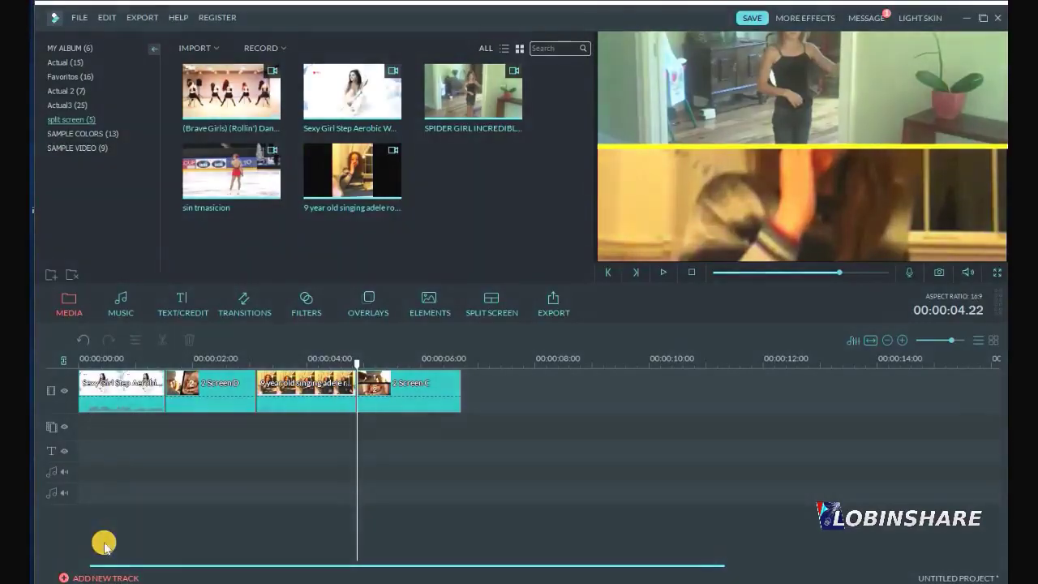
Step: Import the Patinadora video and add it to the end of the timeline
{"action": "left_click", "coordinate": [188, 47]}
{"action": "left_click", "coordinate": [218, 67]}
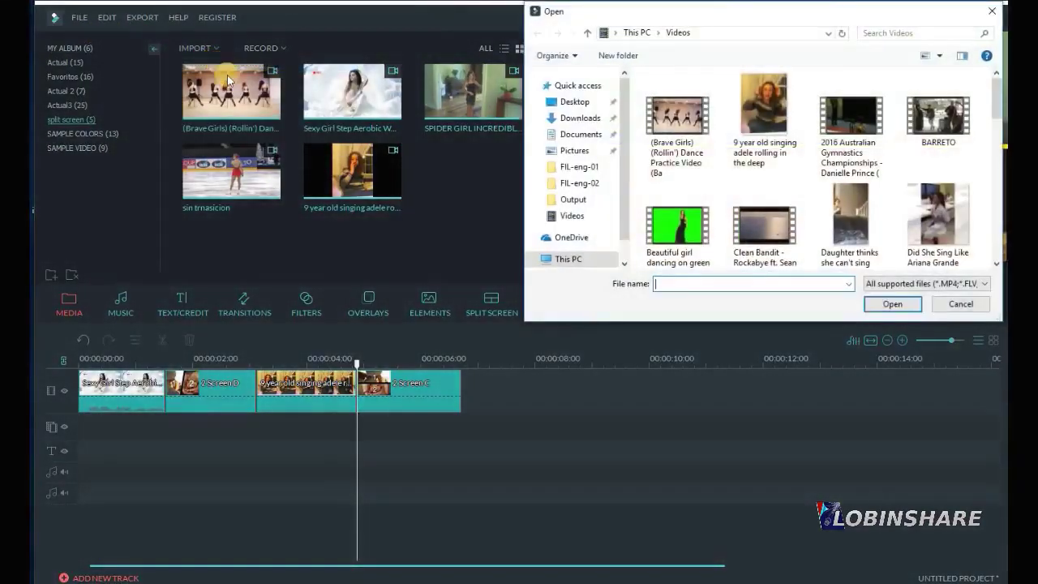
{"action": "scroll", "coordinate": [997, 235], "scroll_direction": "down", "scroll_amount": 5}
{"action": "left_click", "coordinate": [851, 97]}
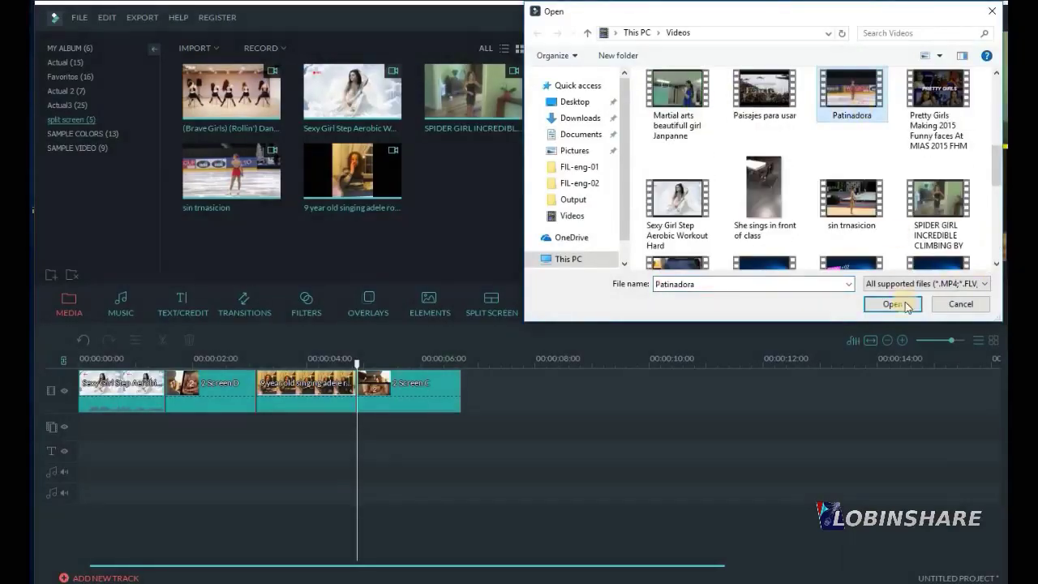
{"action": "left_click", "coordinate": [892, 303]}
{"action": "left_click", "coordinate": [496, 176]}
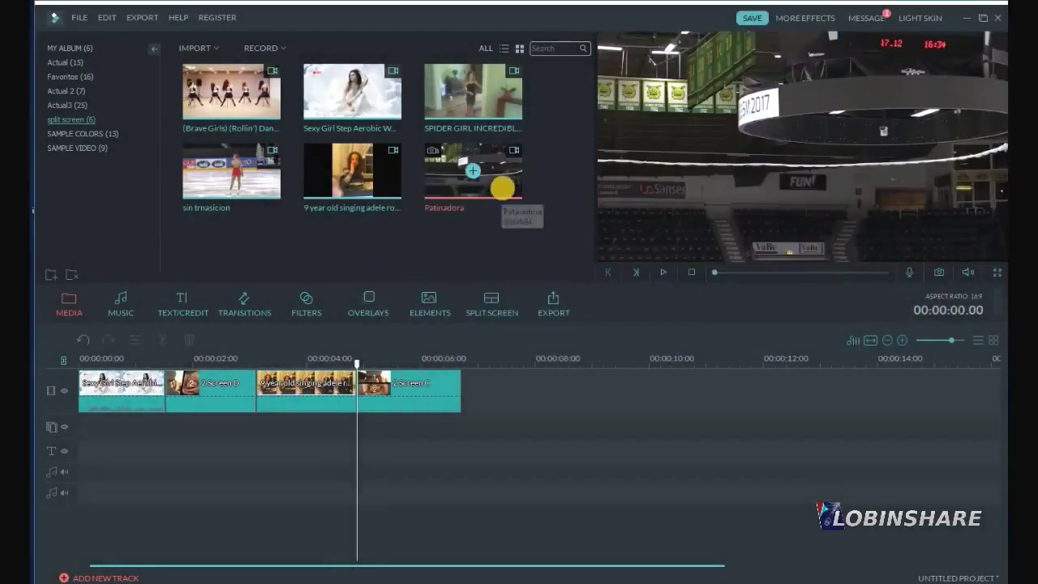
{"action": "left_click_drag", "start_coordinate": [517, 235], "coordinate": [502, 391]}
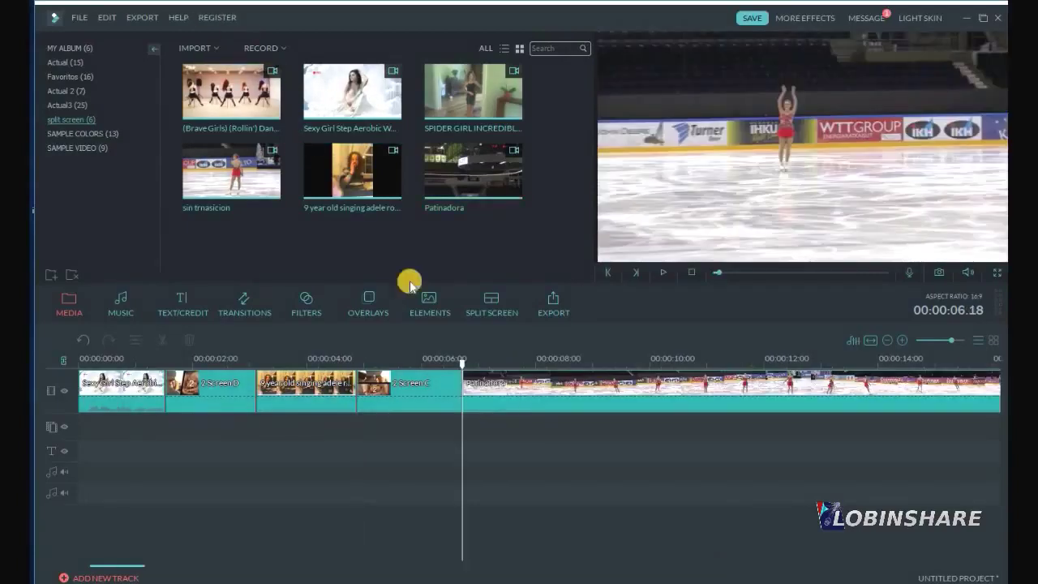
Step: Split Patinadora at 00:00:08.06 and 00:00:09.20, deleting the part after 00:00:09.20
{"action": "left_click", "coordinate": [549, 366]}
{"action": "left_click", "coordinate": [568, 387]}
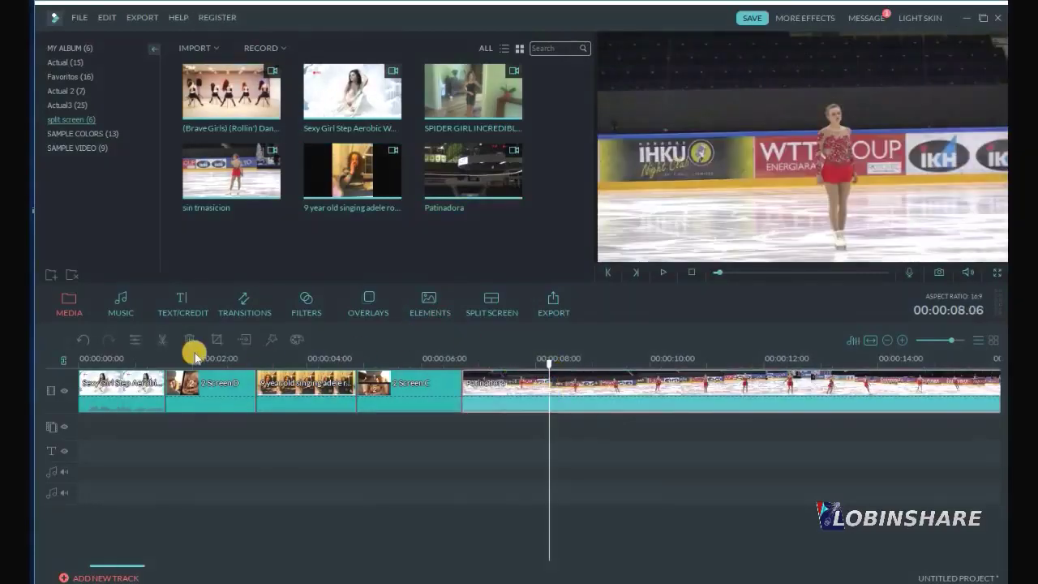
{"action": "left_click", "coordinate": [163, 339]}
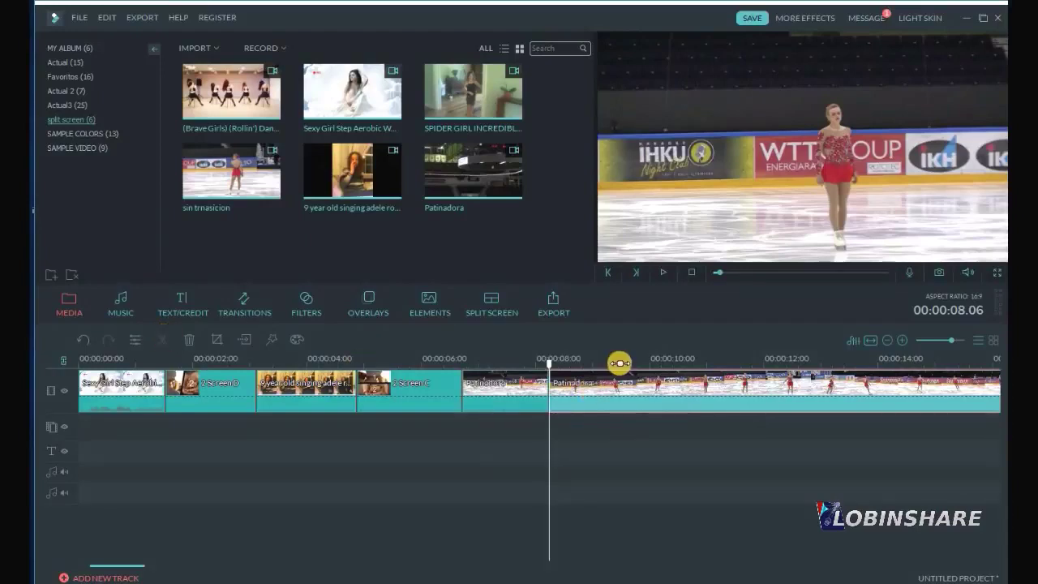
{"action": "left_click", "coordinate": [639, 362]}
{"action": "left_click", "coordinate": [163, 339]}
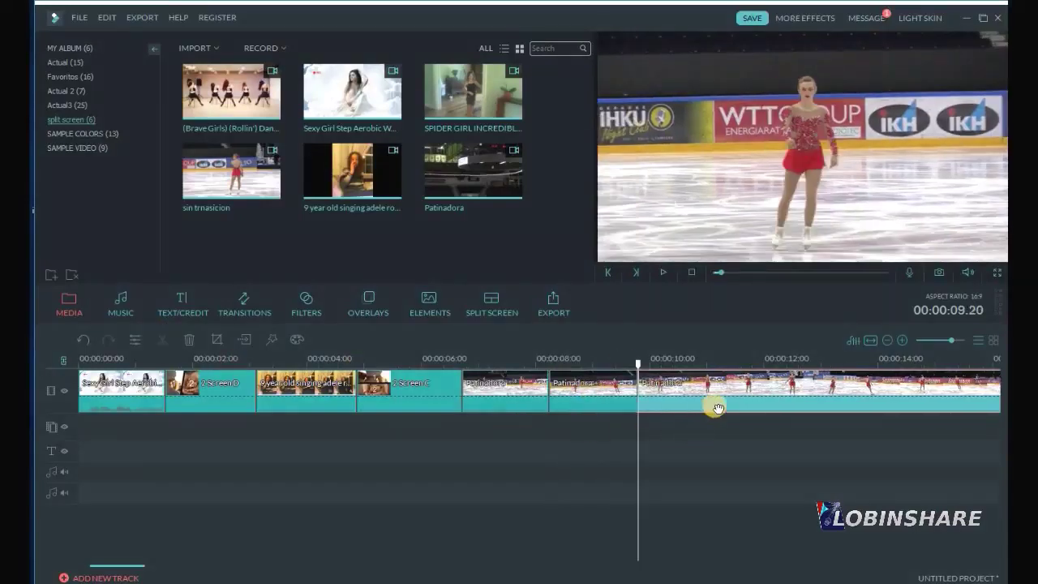
{"action": "key", "text": "Delete"}
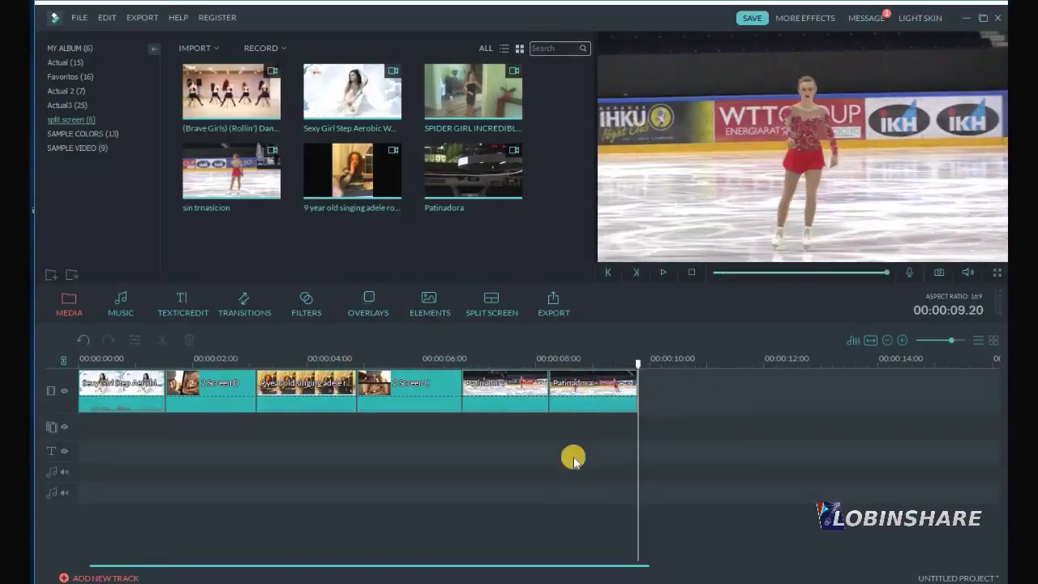
{"action": "left_click", "coordinate": [548, 360]}
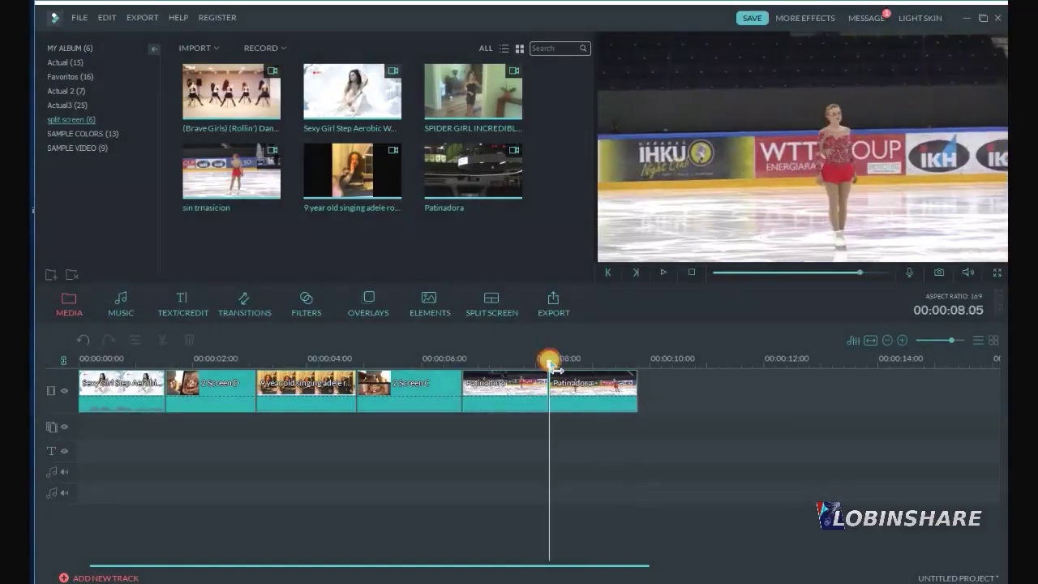
{"action": "left_click", "coordinate": [513, 305]}
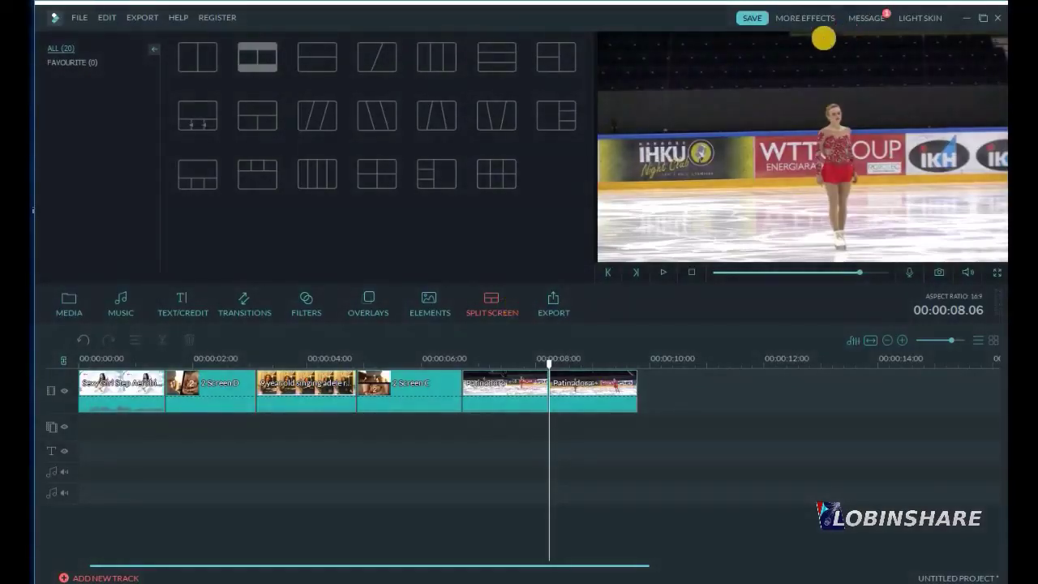
Step: Insert the 3 Screen E split screen at 00:00:08.06 and shorten it
{"action": "left_click", "coordinate": [317, 118]}
{"action": "left_click_drag", "start_coordinate": [317, 117], "coordinate": [548, 401]}
{"action": "left_click_drag", "start_coordinate": [827, 394], "coordinate": [705, 400]}
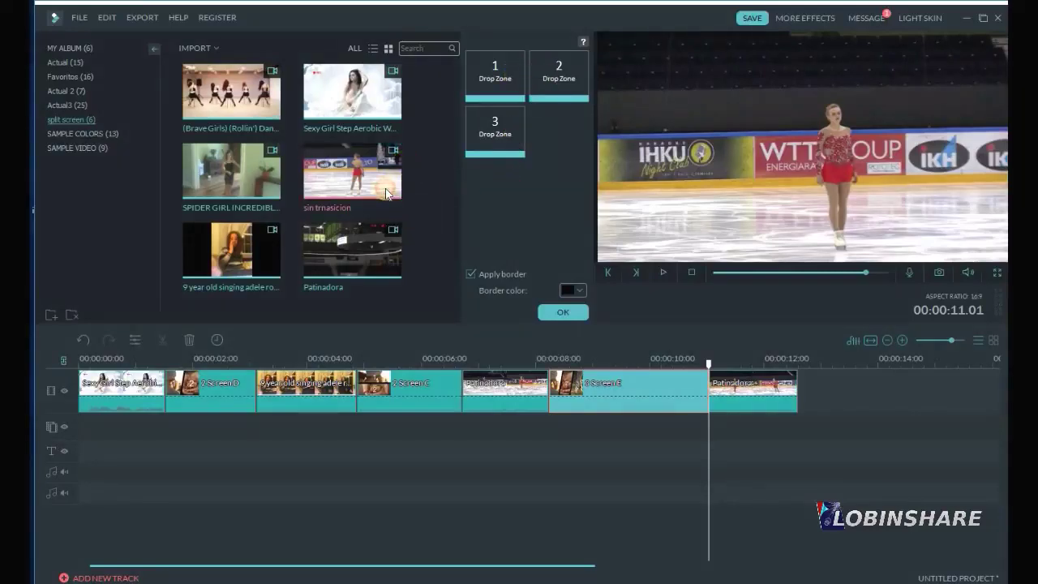
Step: Fill Drop Zones 1, 2 and 3 with the sin trnasicion, Sexy Girl Step Aerobic and spider girl clips
{"action": "left_click_drag", "start_coordinate": [387, 193], "coordinate": [506, 83]}
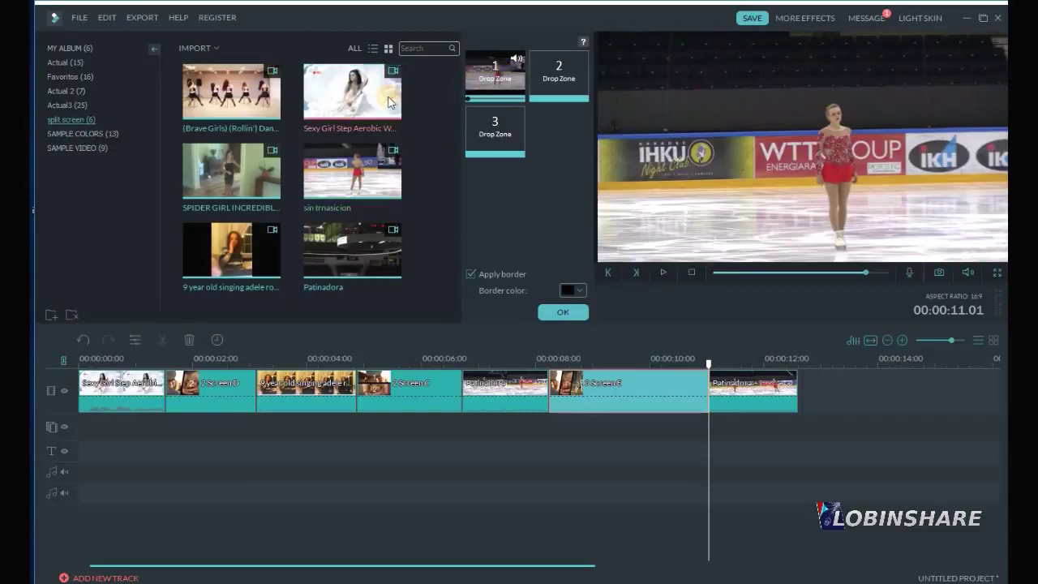
{"action": "left_click_drag", "start_coordinate": [390, 102], "coordinate": [554, 79]}
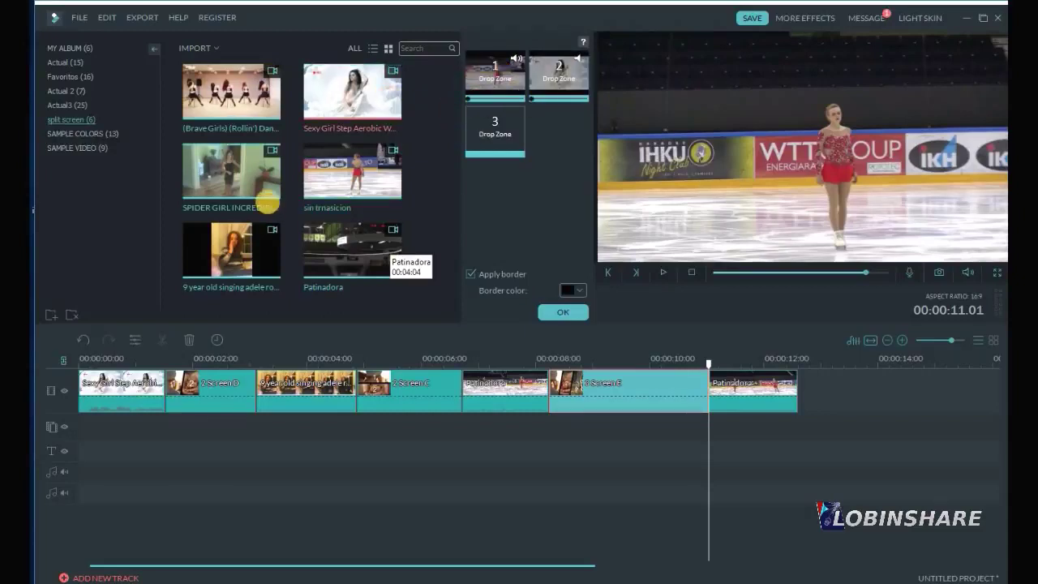
{"action": "left_click_drag", "start_coordinate": [266, 192], "coordinate": [557, 177]}
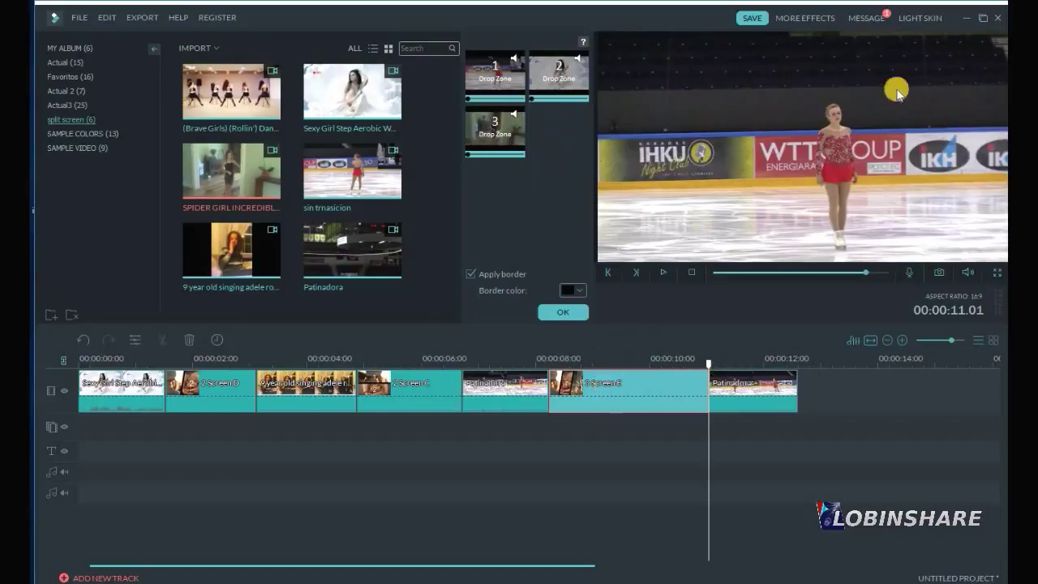
Step: Set the 3 Screen E border to red, preview it from 00:00:08.06, and confirm the settings
{"action": "left_click", "coordinate": [629, 362]}
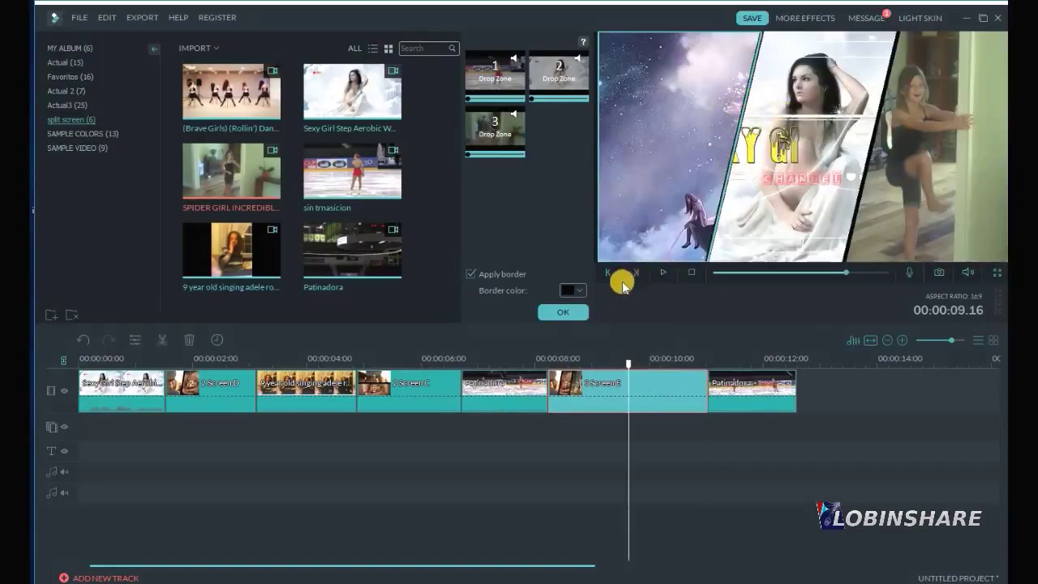
{"action": "left_click", "coordinate": [574, 291]}
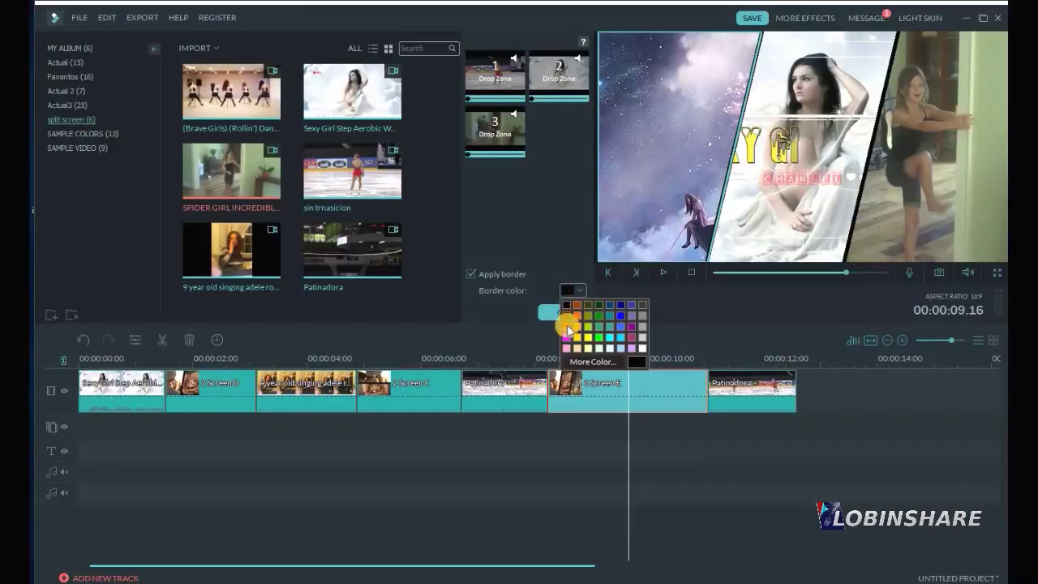
{"action": "left_click", "coordinate": [566, 325]}
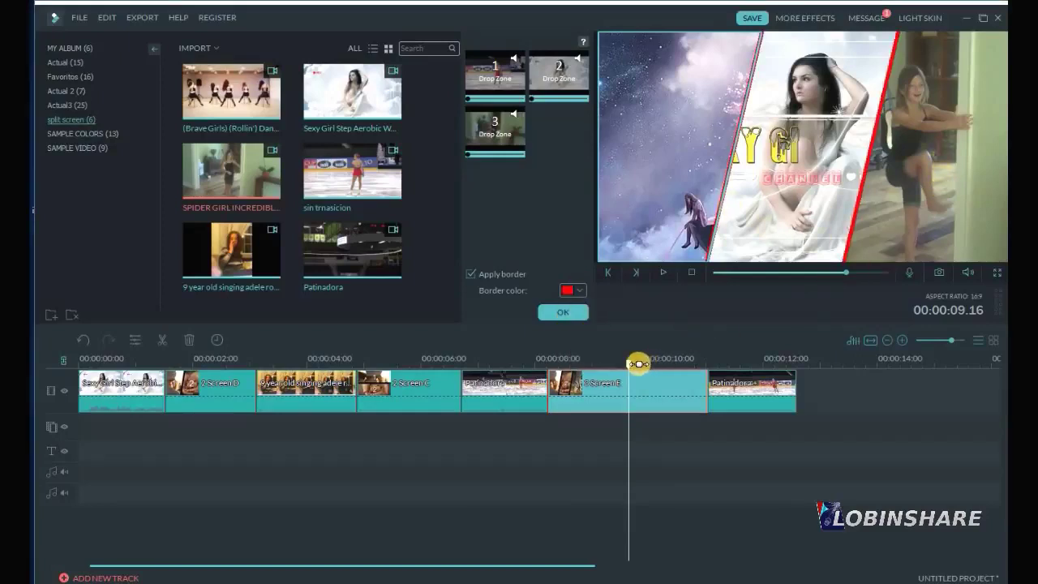
{"action": "left_click", "coordinate": [548, 364]}
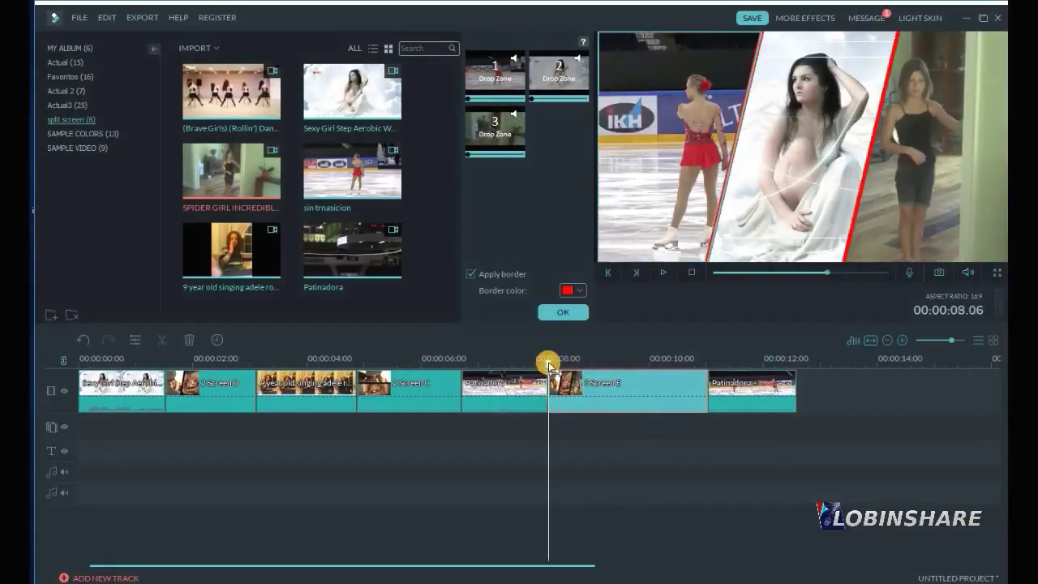
{"action": "left_click", "coordinate": [664, 274]}
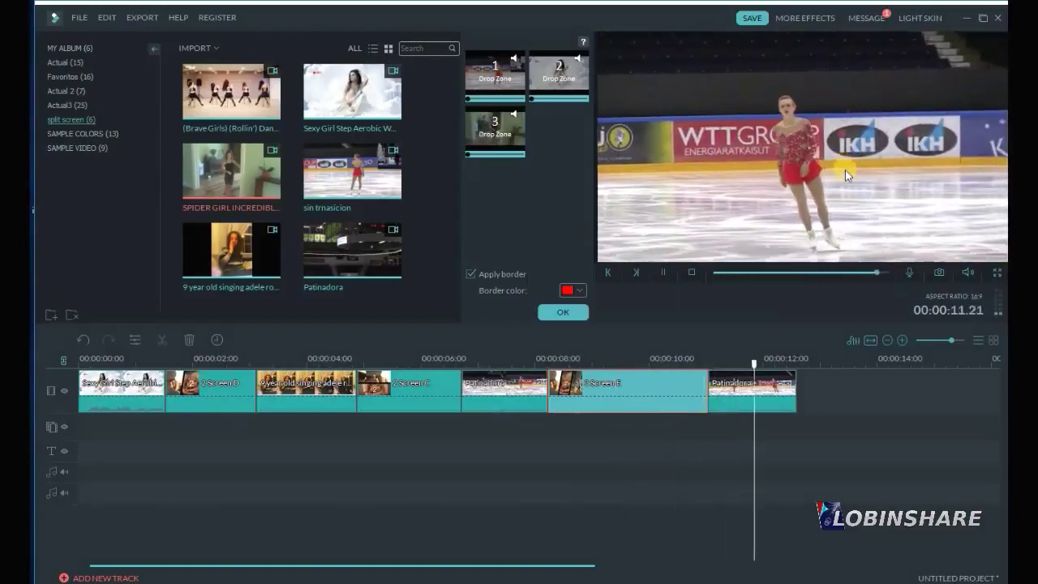
{"action": "left_click", "coordinate": [692, 272]}
{"action": "left_click", "coordinate": [565, 312]}
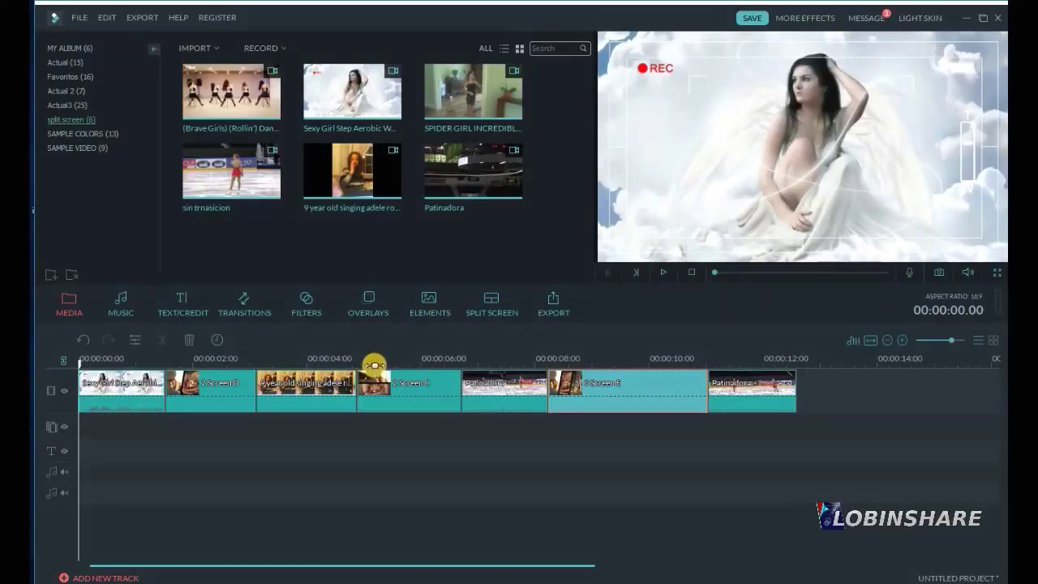
{"action": "left_click", "coordinate": [247, 303]}
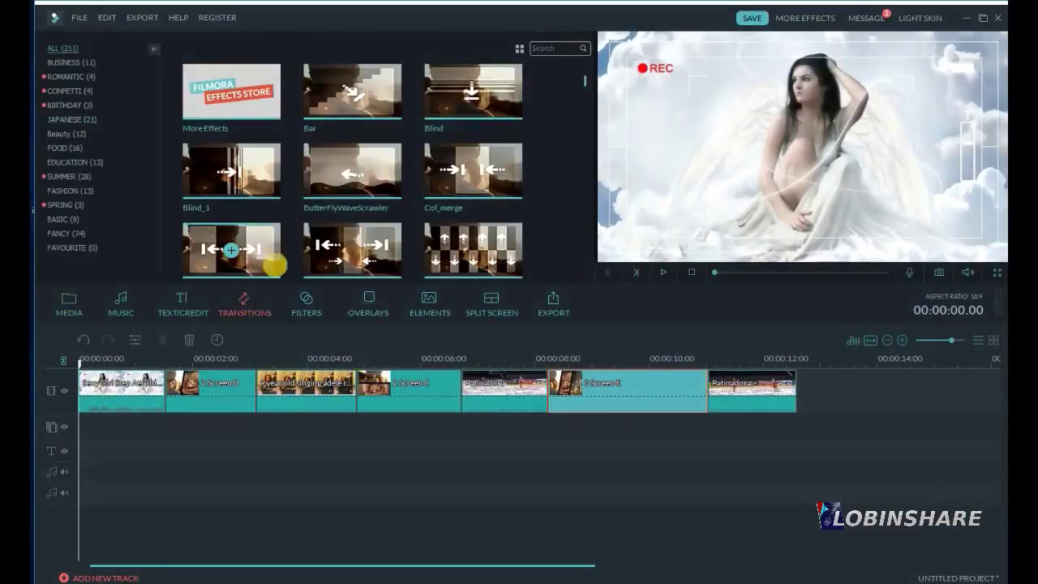
Step: Add Blind_1 between the first two clips and Col_split_2 between the second and third
{"action": "left_click", "coordinate": [247, 177]}
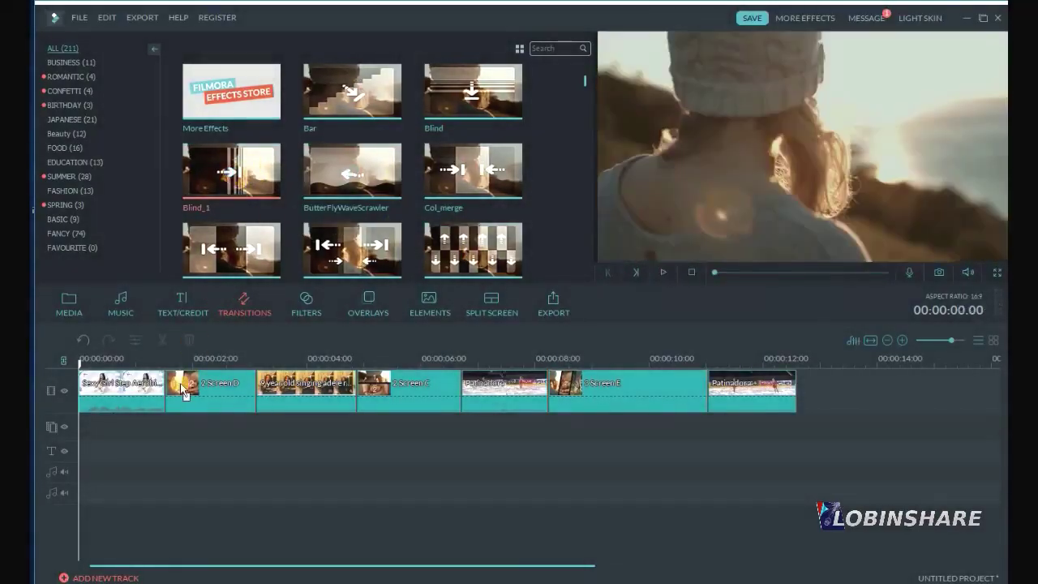
{"action": "left_click_drag", "start_coordinate": [172, 396], "coordinate": [172, 395]}
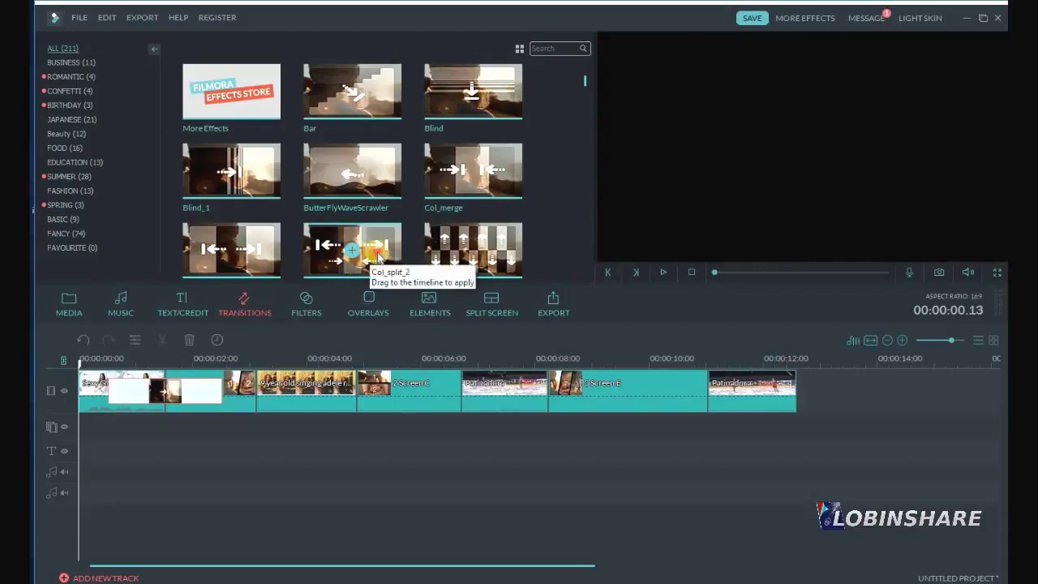
{"action": "left_click", "coordinate": [365, 251]}
{"action": "left_click", "coordinate": [662, 275]}
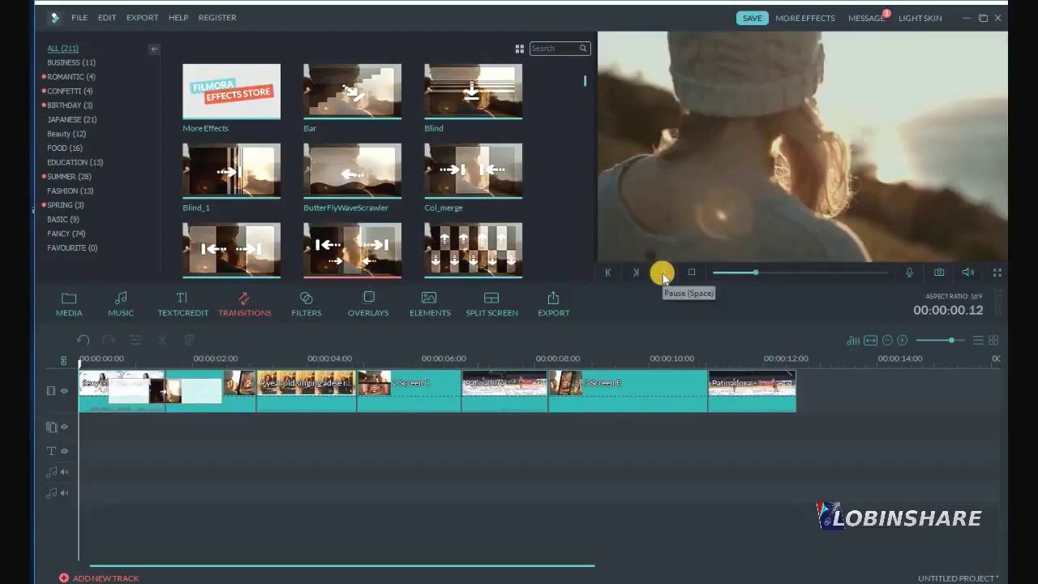
{"action": "left_click_drag", "start_coordinate": [377, 264], "coordinate": [264, 402]}
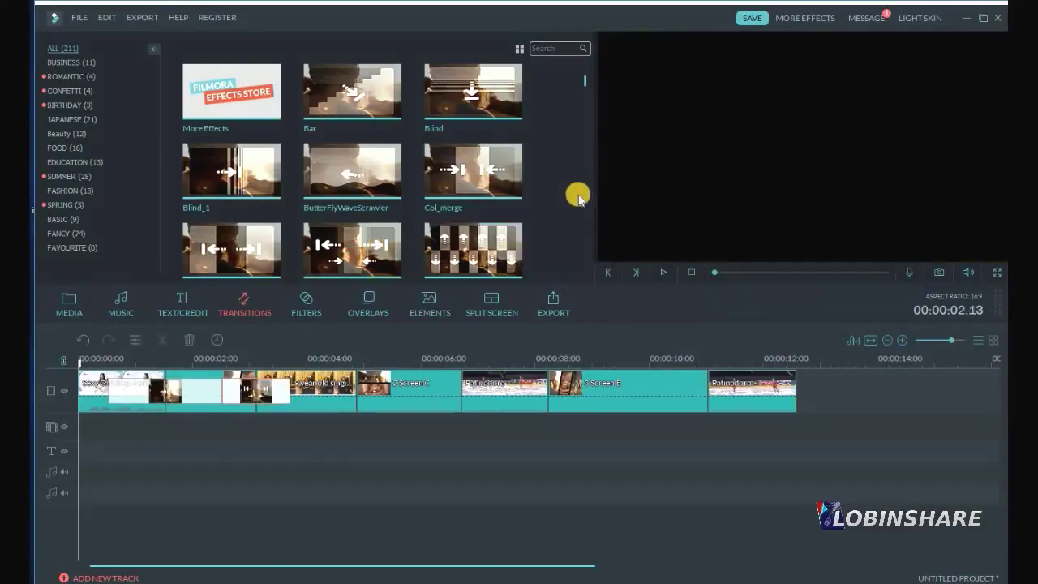
Step: Add the Cube transition near 00:00:04 and Beauty Retro - Transition 1 near 6 seconds
{"action": "scroll", "coordinate": [578, 197], "scroll_direction": "down", "scroll_amount": 3}
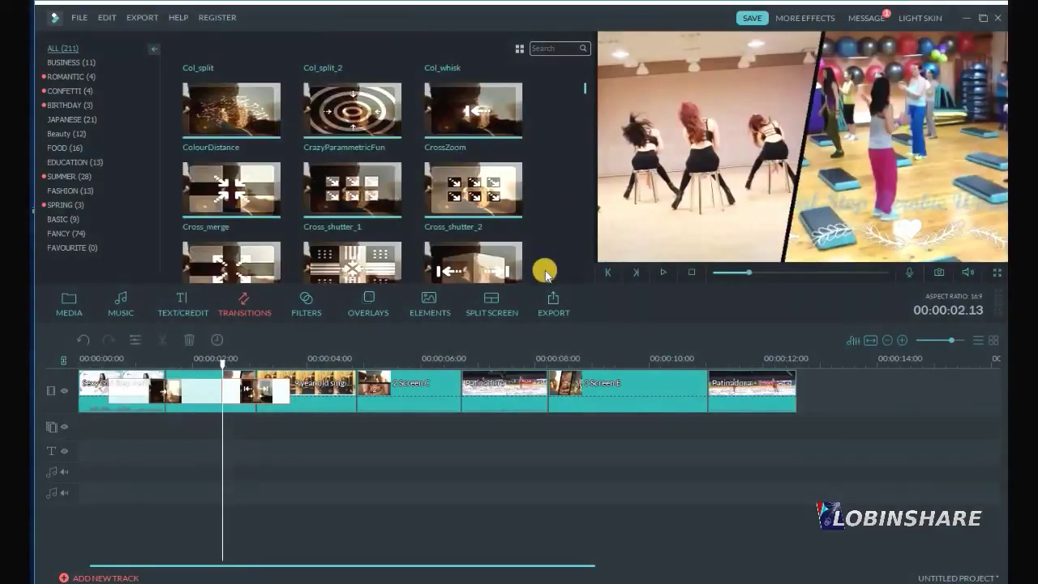
{"action": "scroll", "coordinate": [521, 267], "scroll_direction": "down", "scroll_amount": 1}
{"action": "left_click_drag", "start_coordinate": [509, 244], "coordinate": [377, 402]}
{"action": "scroll", "coordinate": [589, 217], "scroll_direction": "down", "scroll_amount": 10}
{"action": "scroll", "coordinate": [590, 219], "scroll_direction": "down", "scroll_amount": 5}
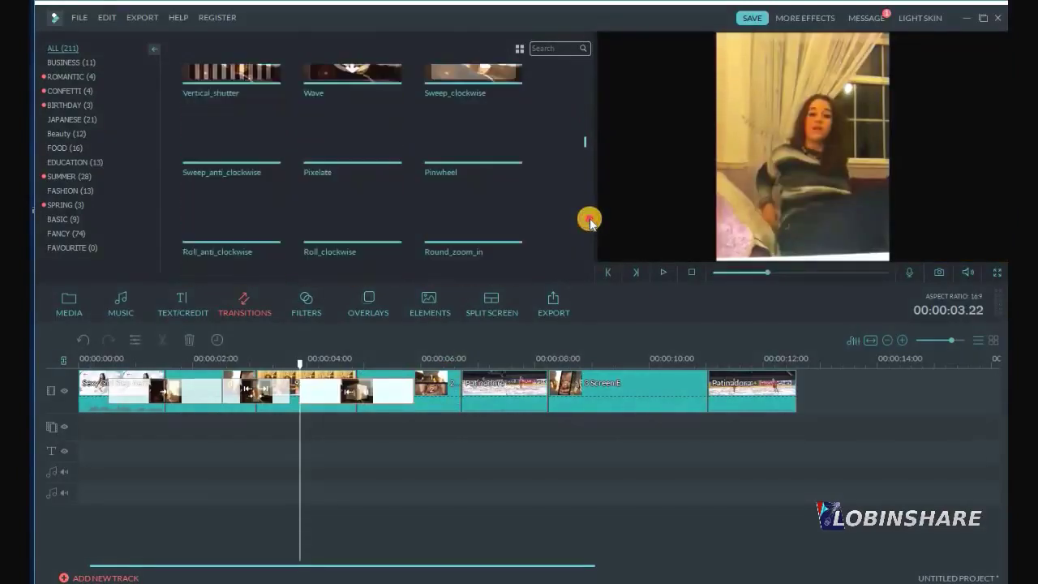
{"action": "left_click", "coordinate": [518, 155]}
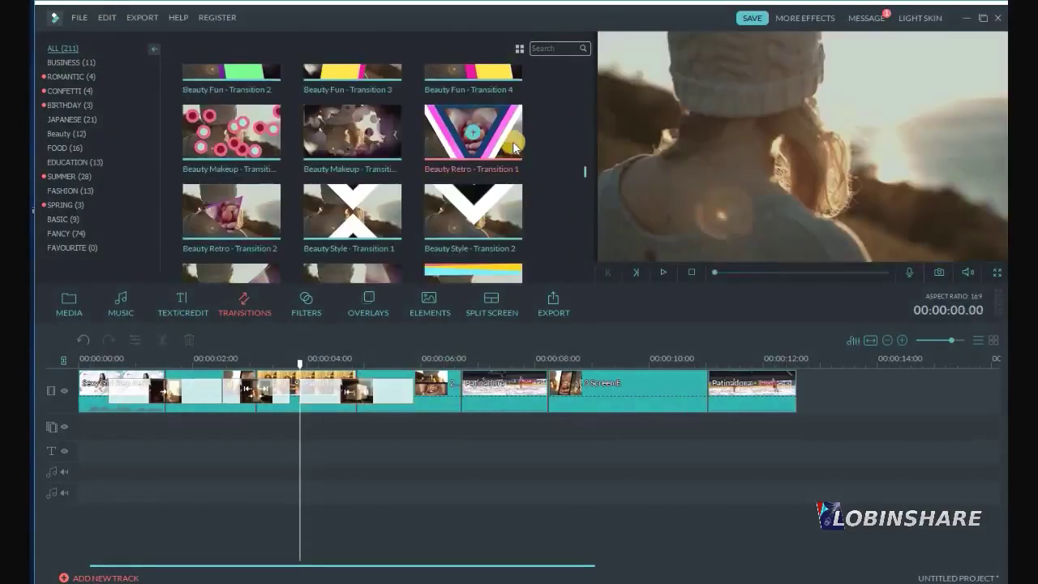
{"action": "left_click_drag", "start_coordinate": [449, 407], "coordinate": [449, 408]}
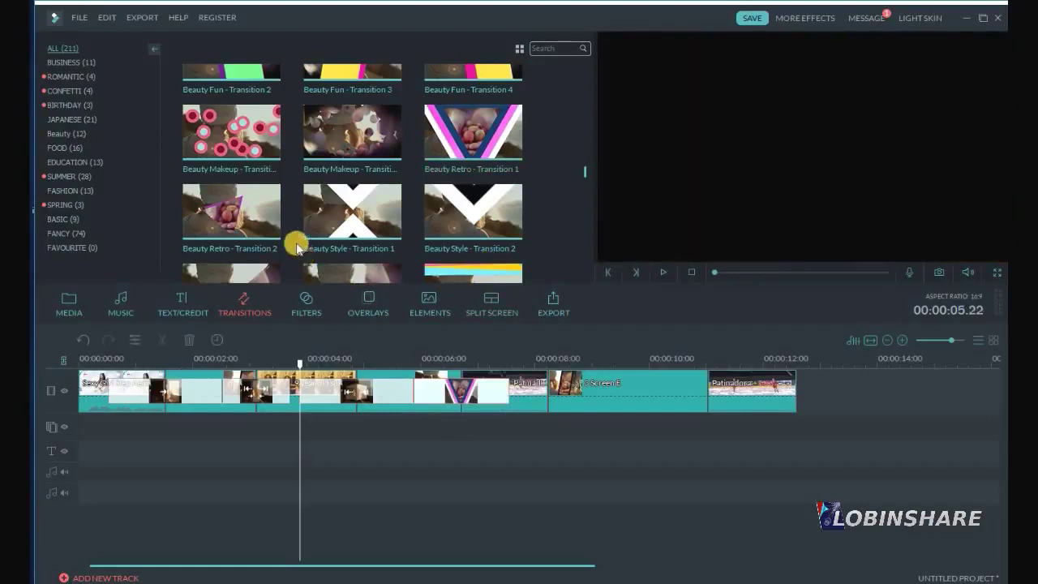
Step: Add Beauty Retro - Transition 2 near 8 seconds and the Beauty Makeup transition near 10 seconds
{"action": "left_click", "coordinate": [258, 218]}
{"action": "left_click_drag", "start_coordinate": [258, 217], "coordinate": [568, 391]}
{"action": "left_click", "coordinate": [283, 141]}
{"action": "left_click_drag", "start_coordinate": [276, 134], "coordinate": [713, 406]}
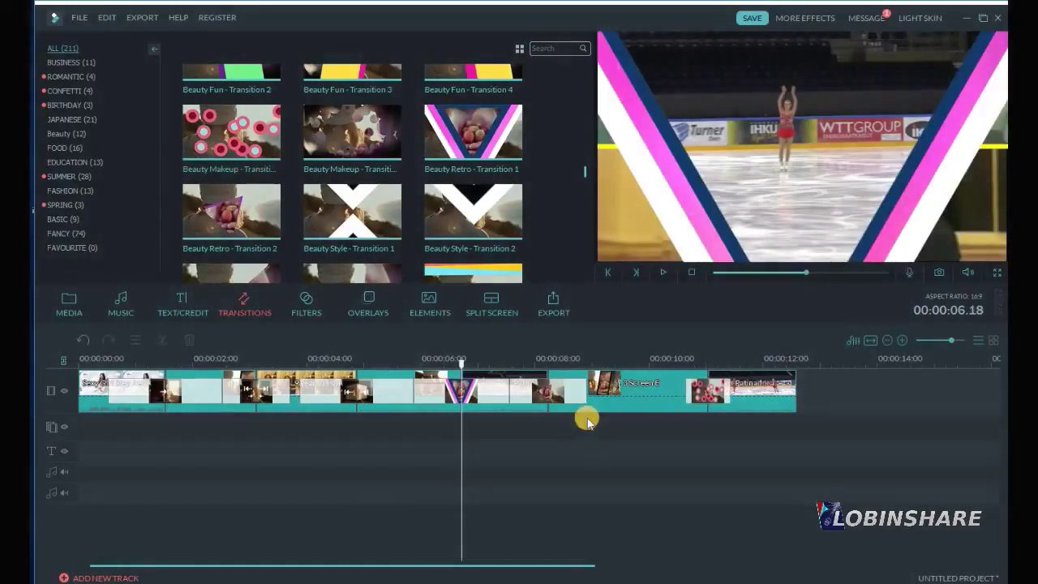
{"action": "left_click", "coordinate": [124, 307]}
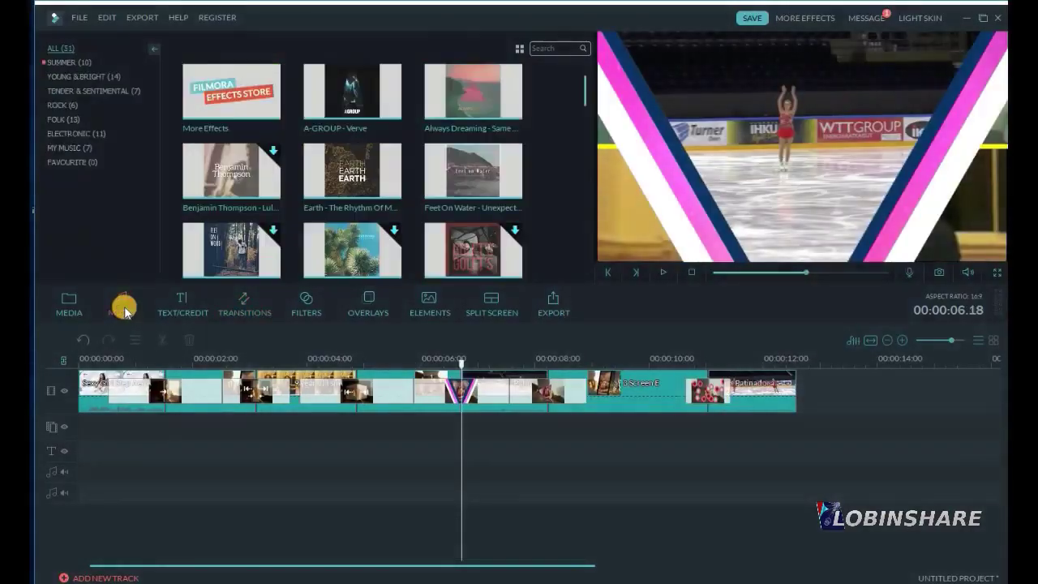
Step: Add Earth - The Rhythm Of Memories to the audio track and cut it at the video's end, about 12 s
{"action": "left_click", "coordinate": [318, 197]}
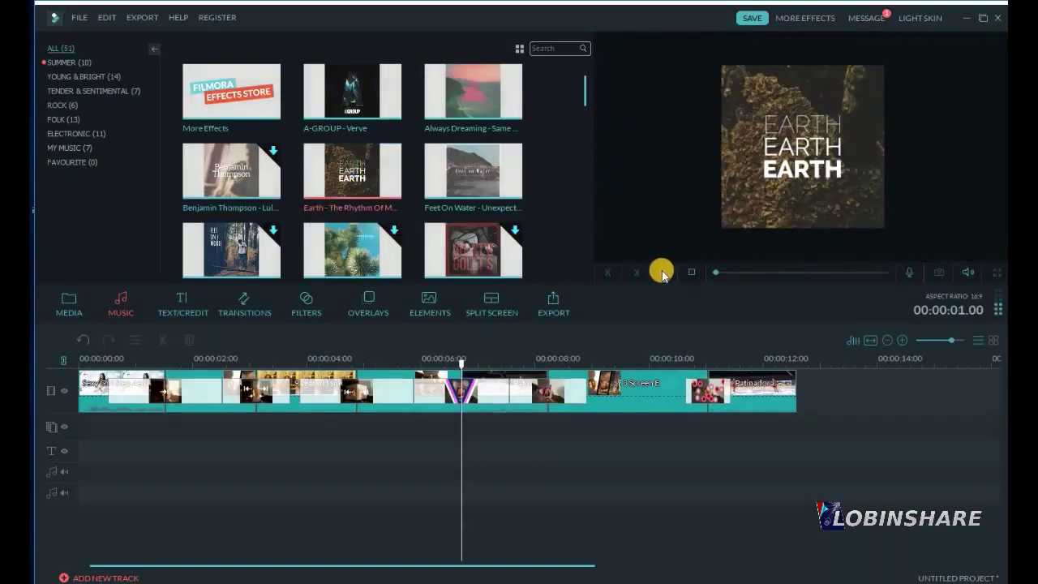
{"action": "left_click", "coordinate": [662, 272]}
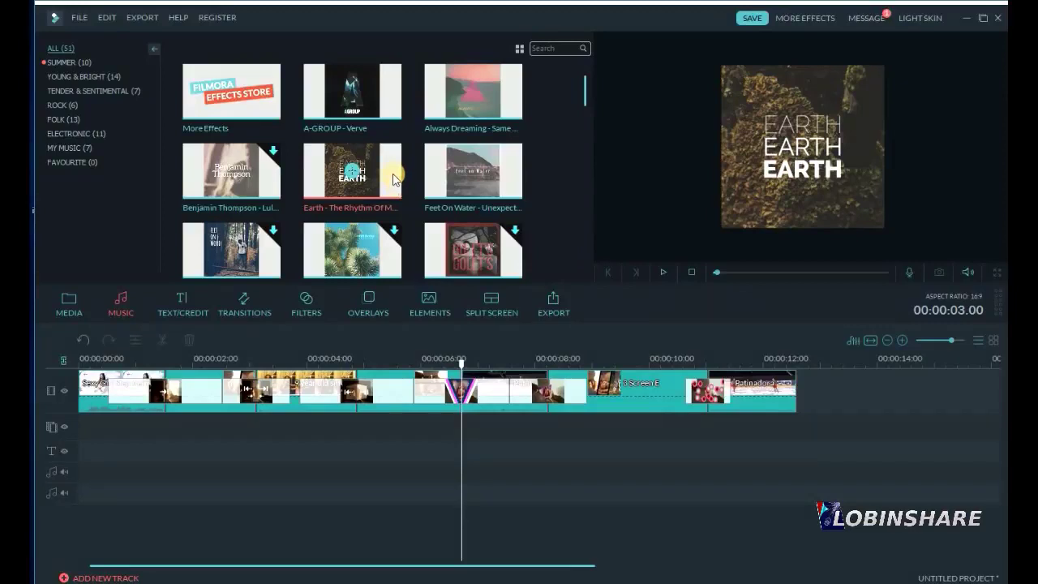
{"action": "left_click_drag", "start_coordinate": [305, 388], "coordinate": [89, 469]}
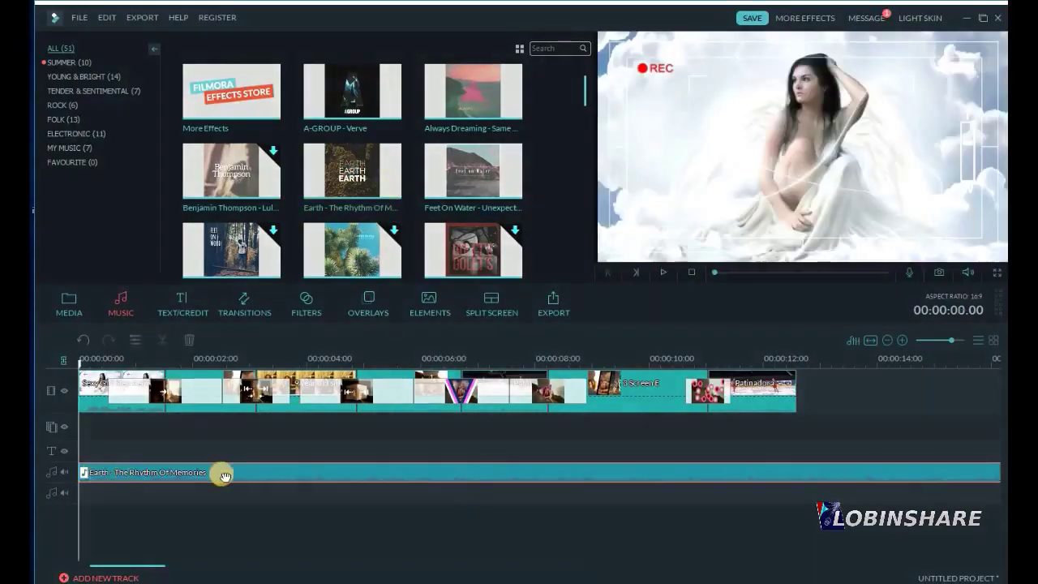
{"action": "left_click", "coordinate": [798, 358]}
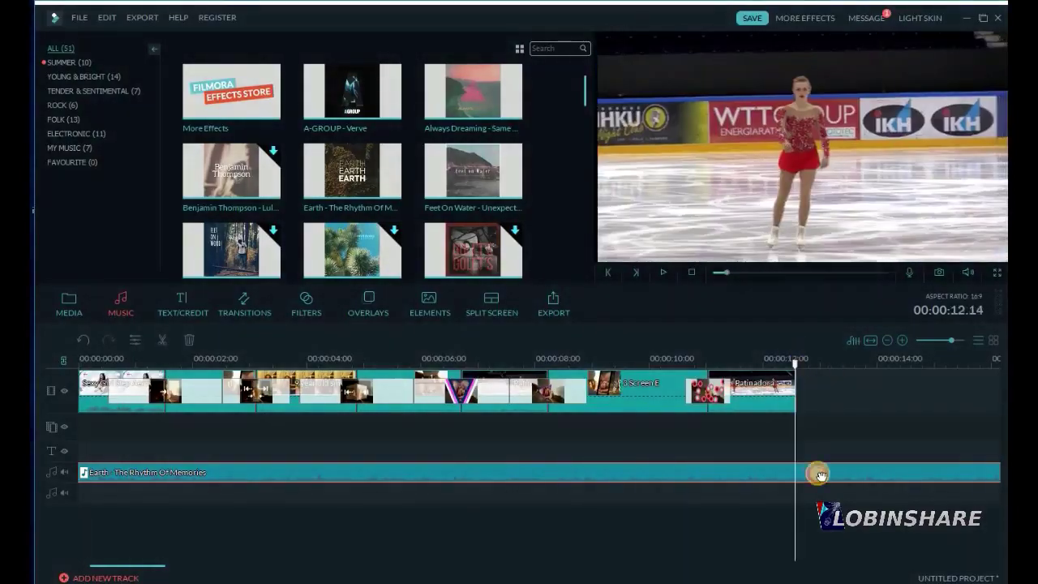
{"action": "left_click", "coordinate": [162, 339]}
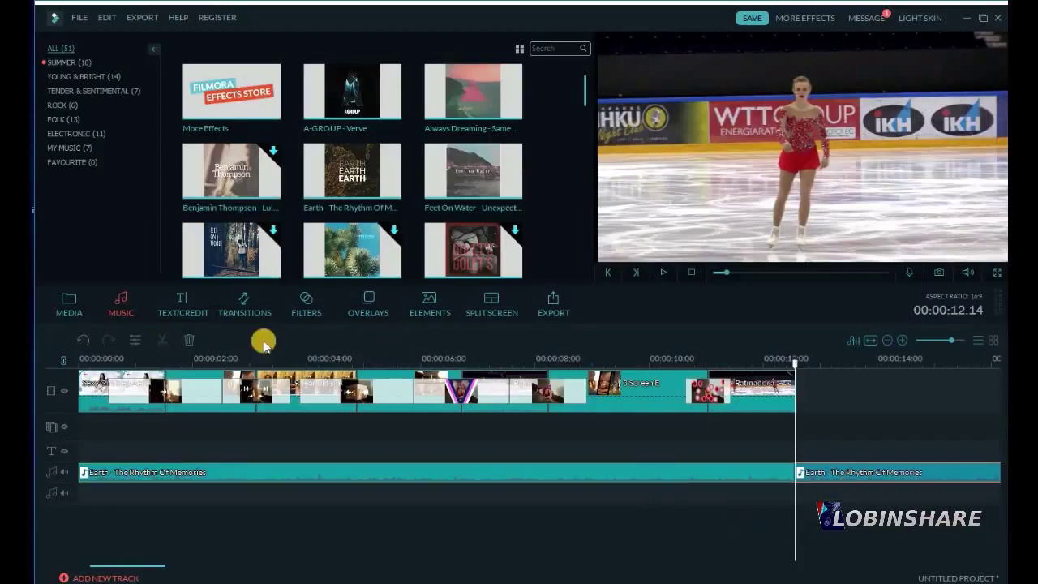
{"action": "key", "text": "Delete"}
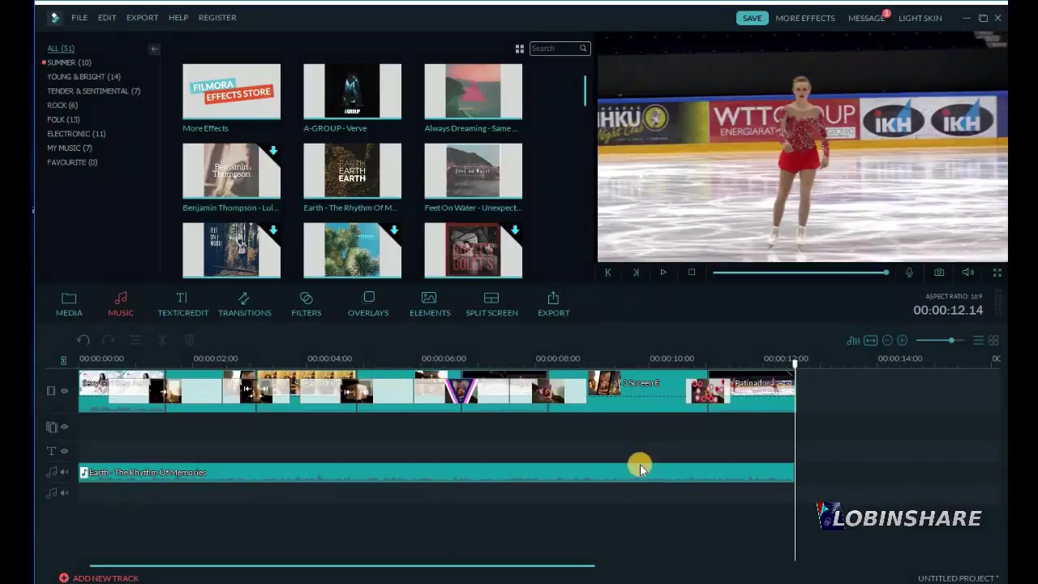
Step: Set the Earth music clip's fade-out to about 1.96 seconds in its audio settings
{"action": "left_click", "coordinate": [607, 475]}
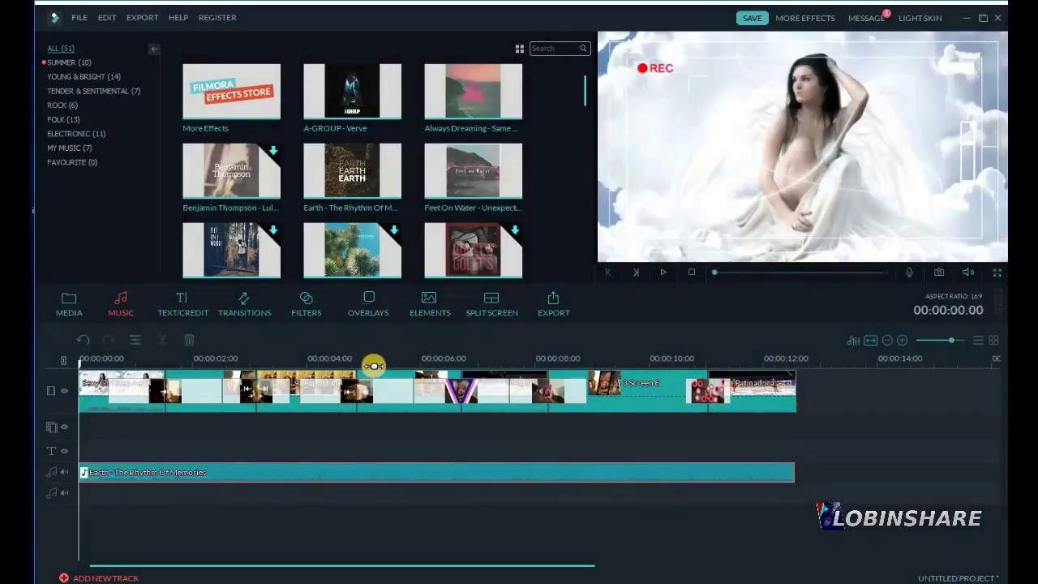
{"action": "left_click", "coordinate": [134, 339]}
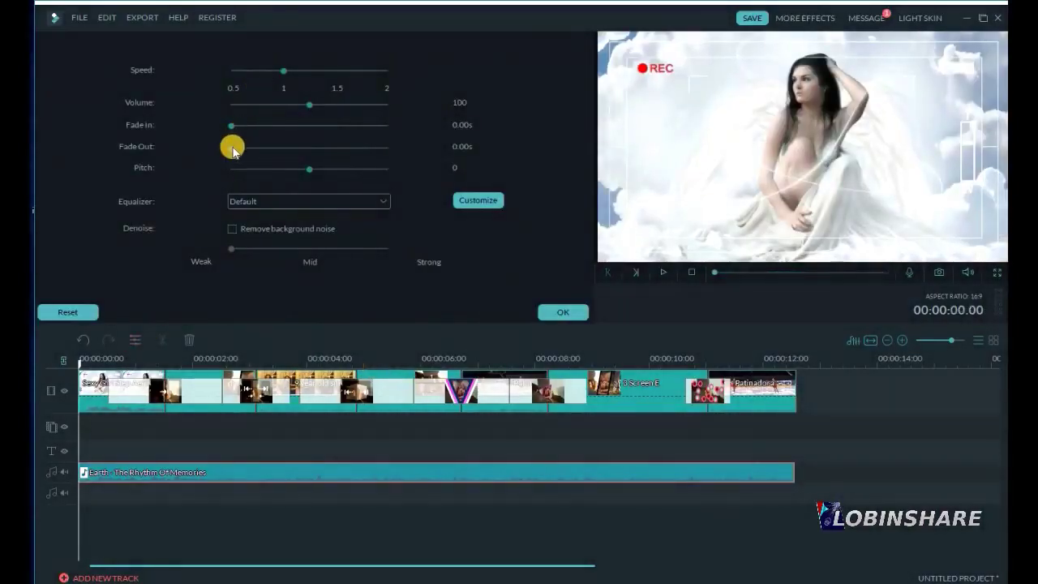
{"action": "left_click_drag", "start_coordinate": [232, 148], "coordinate": [286, 147]}
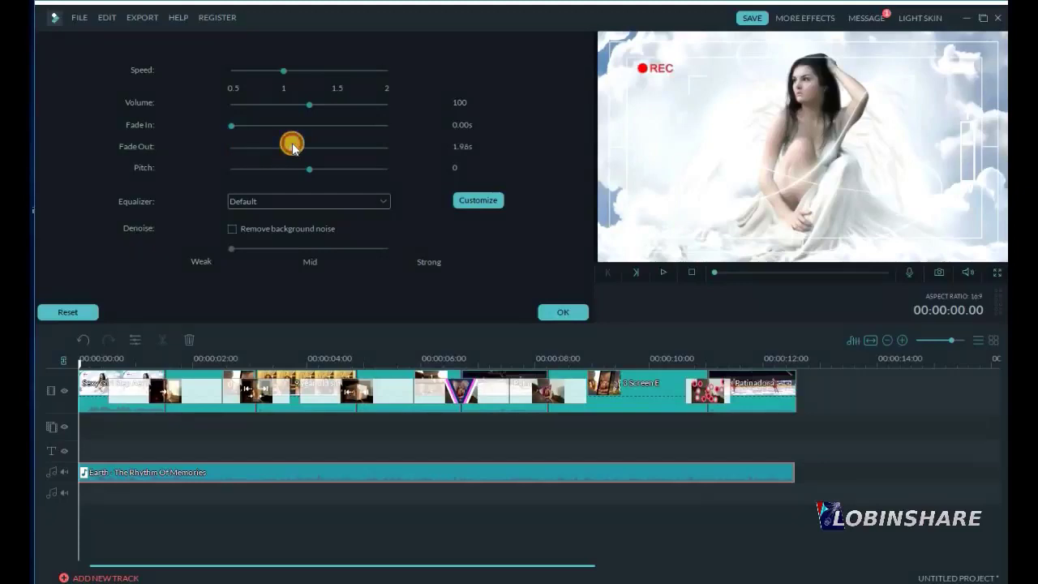
{"action": "left_click", "coordinate": [561, 312]}
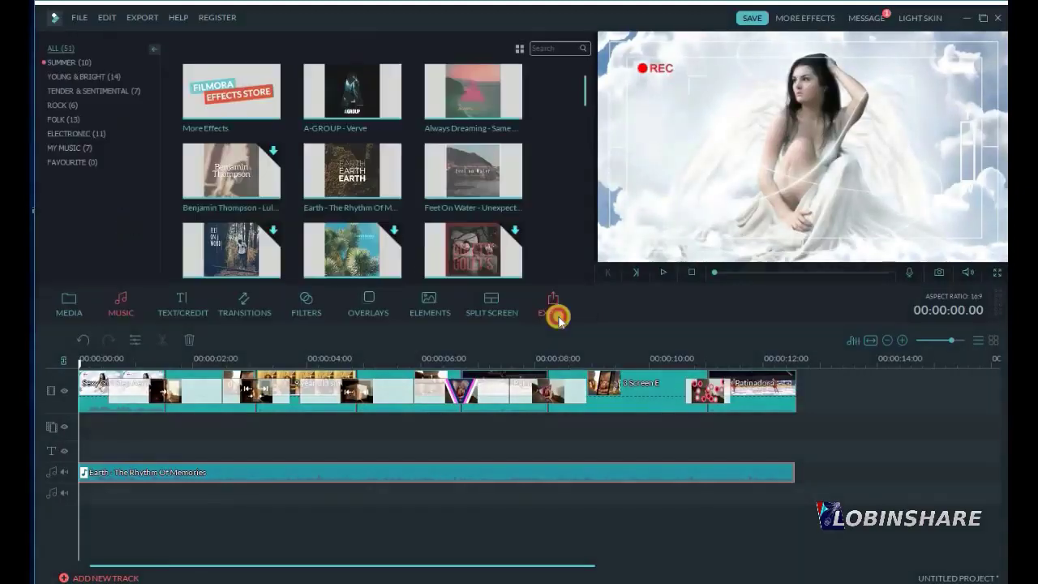
Step: Add Beauty Makeup - Overlay 2 on a new overlay track and stretch it to the 12 s video end
{"action": "left_click", "coordinate": [463, 166]}
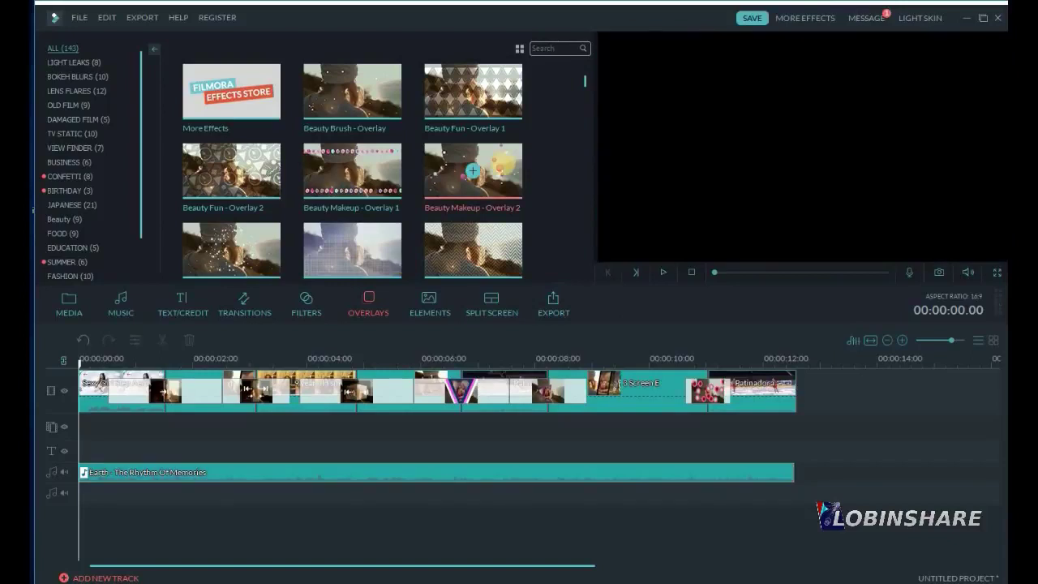
{"action": "left_click", "coordinate": [665, 275]}
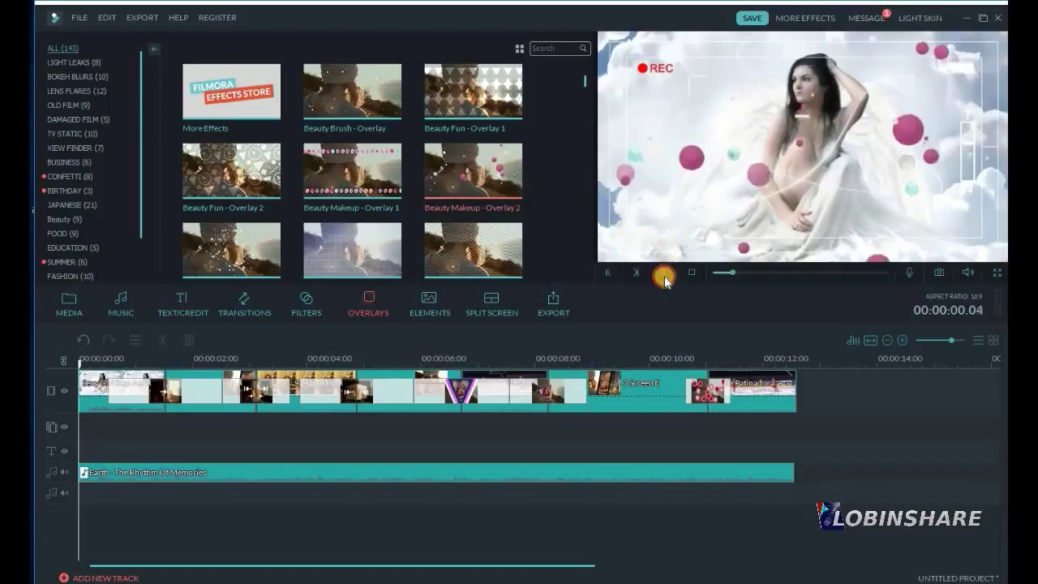
{"action": "left_click", "coordinate": [504, 176]}
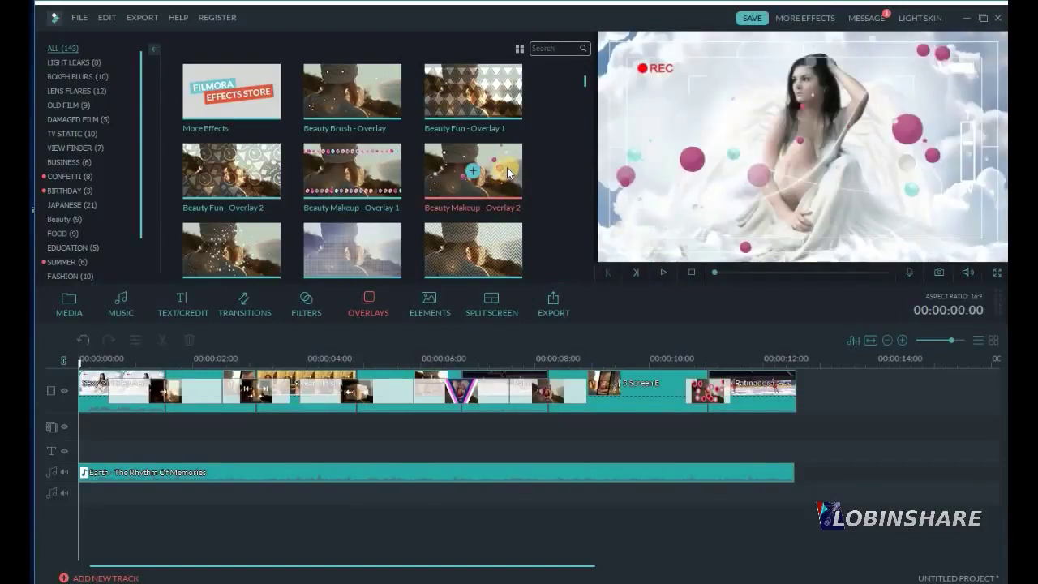
{"action": "left_click_drag", "start_coordinate": [507, 171], "coordinate": [98, 427]}
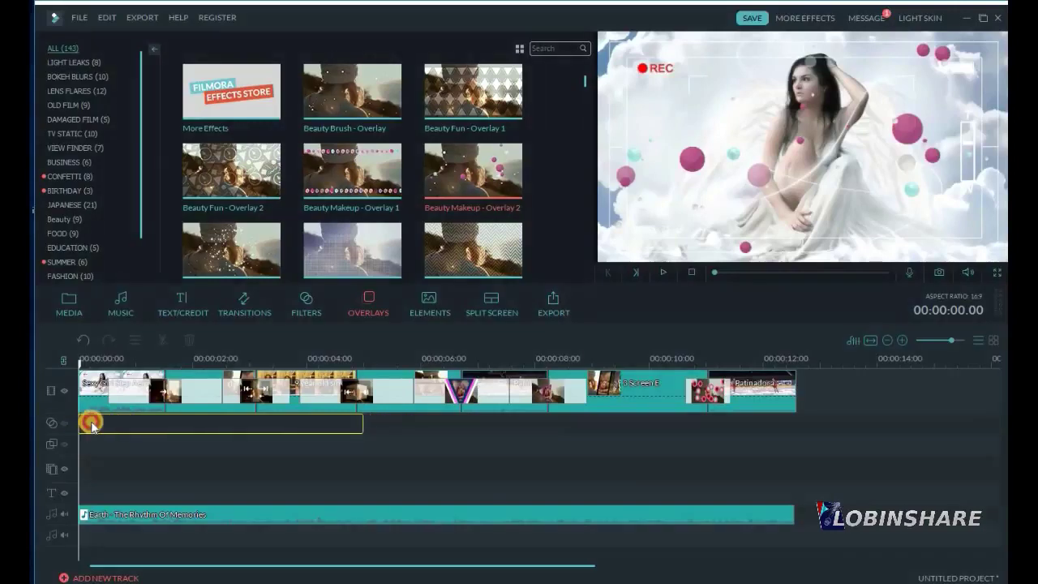
{"action": "left_click_drag", "start_coordinate": [363, 423], "coordinate": [645, 429]}
{"action": "left_click_drag", "start_coordinate": [785, 437], "coordinate": [793, 433]}
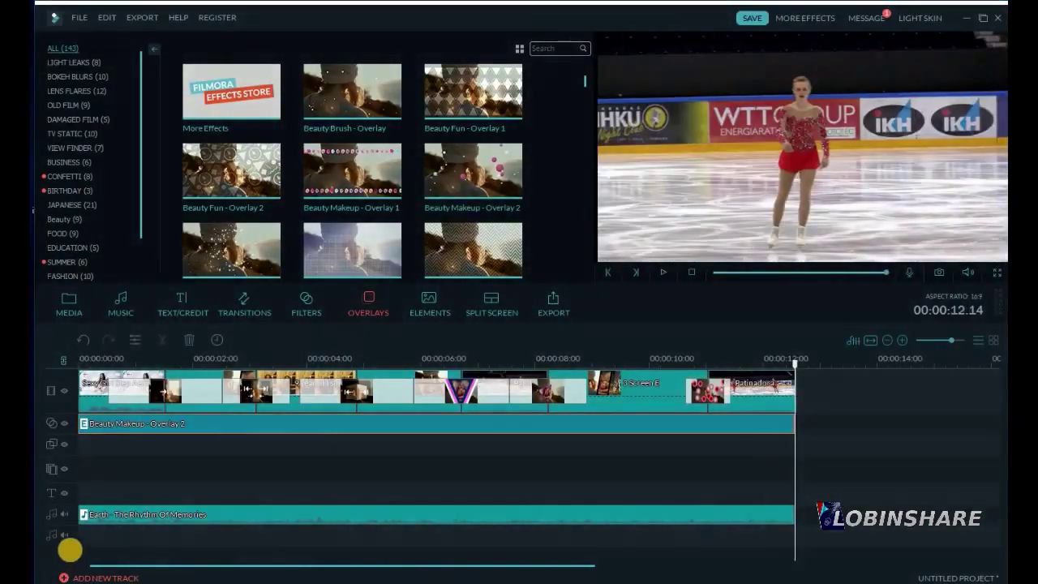
{"action": "left_click", "coordinate": [558, 317]}
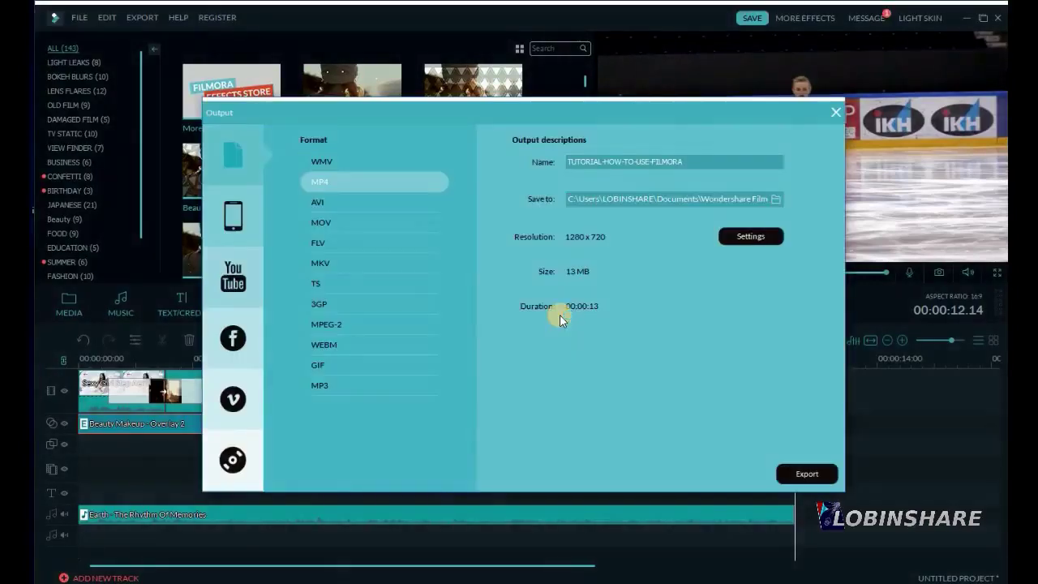
Step: Name the output 'Split Screen Tutorial', keep resolution 1280 x 720, and export the MP4
{"action": "left_click_drag", "start_coordinate": [686, 162], "coordinate": [568, 162]}
{"action": "type", "text": "Split Screen Tuto"}
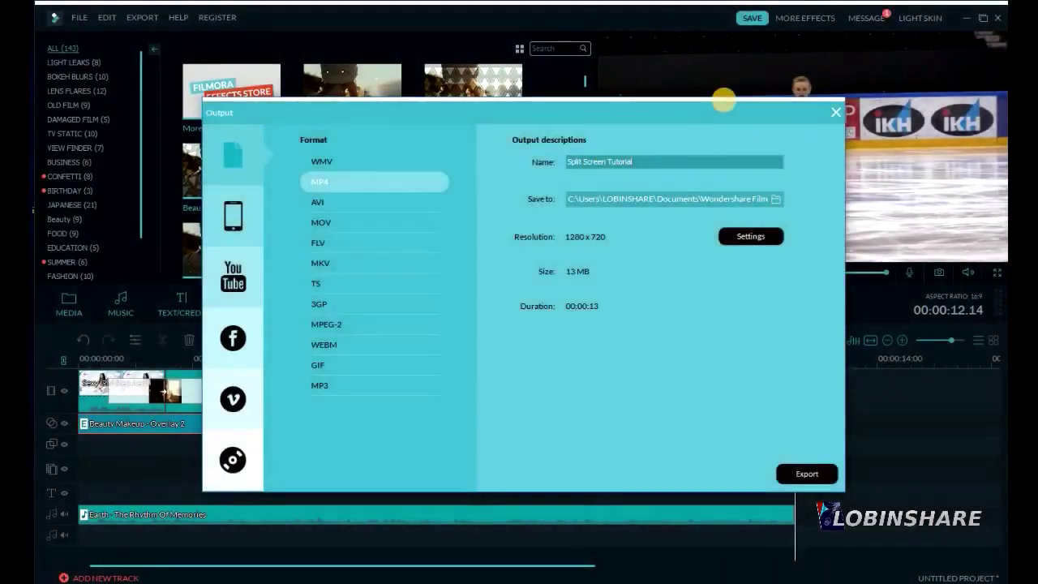
{"action": "left_click", "coordinate": [750, 236]}
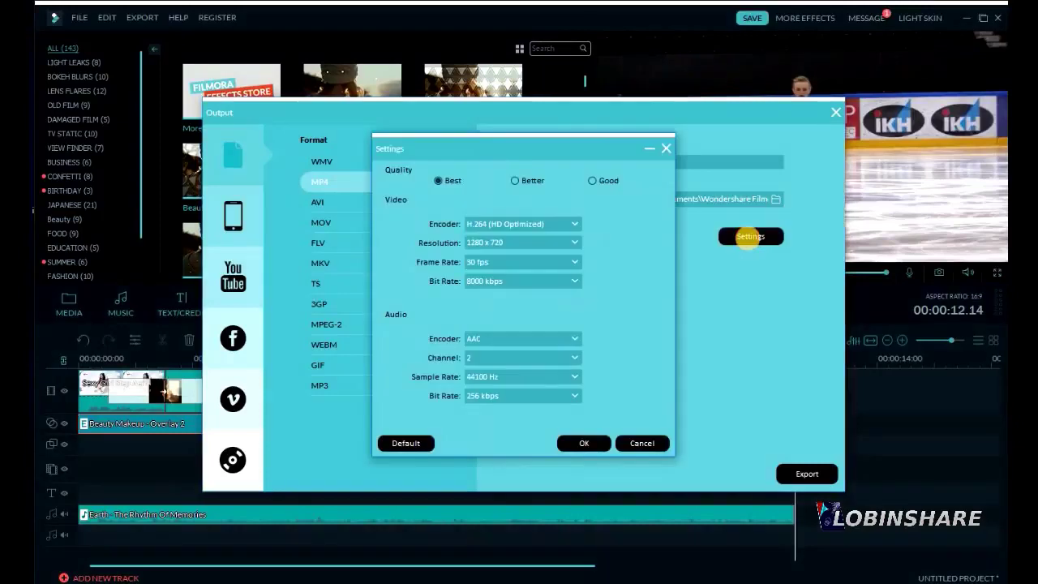
{"action": "left_click", "coordinate": [574, 243]}
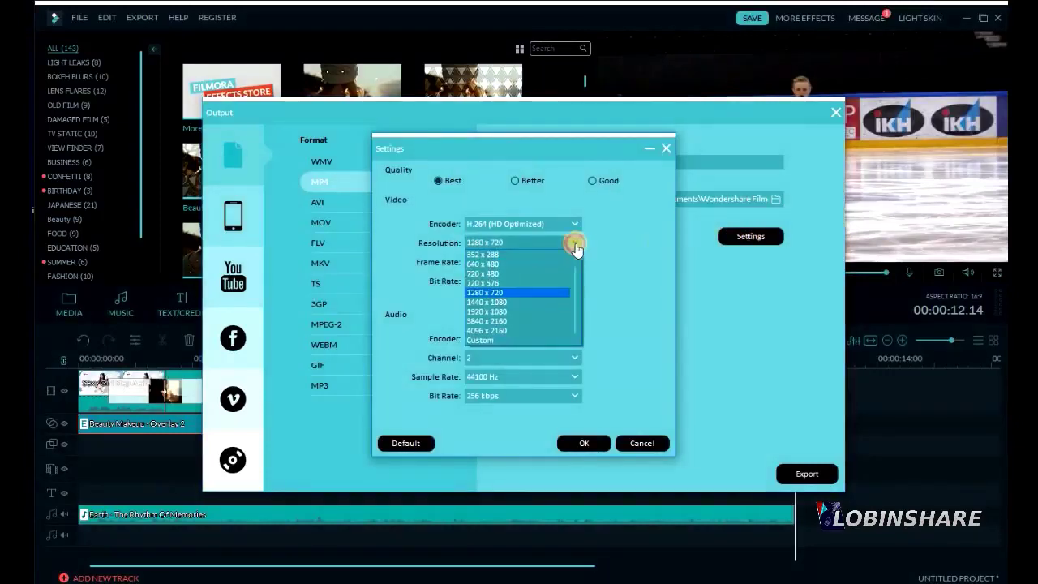
{"action": "left_click", "coordinate": [555, 290]}
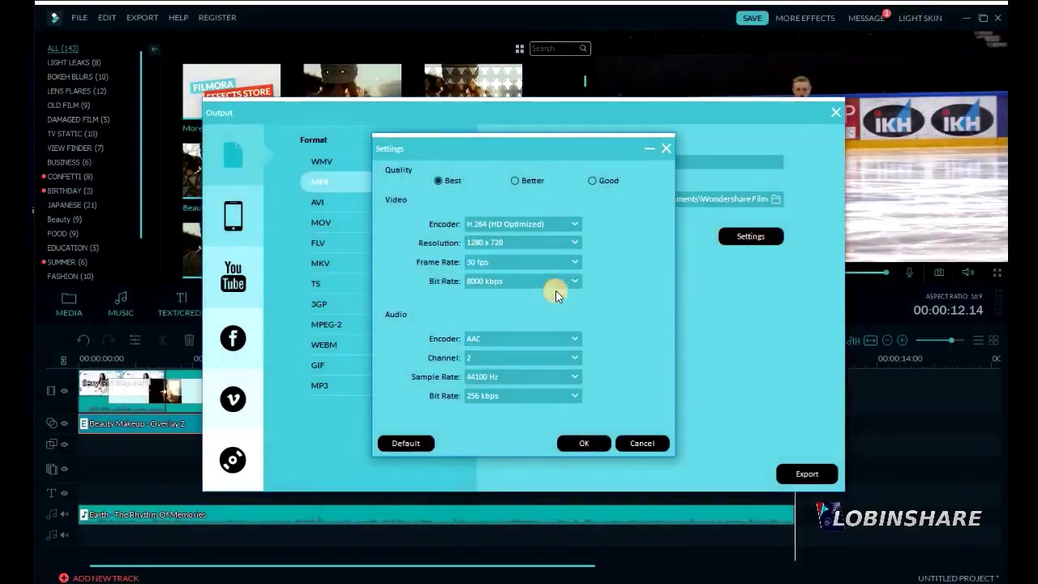
{"action": "left_click", "coordinate": [595, 443]}
{"action": "left_click", "coordinate": [806, 475]}
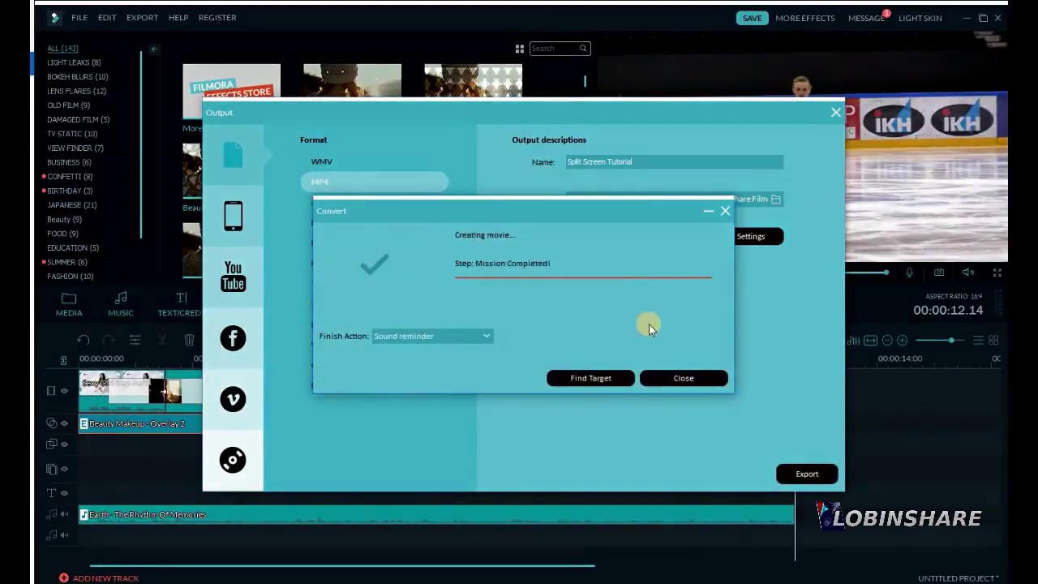
Step: Reveal the exported Split Screen Tutorial video in Filmora's Output folder
{"action": "left_click", "coordinate": [590, 377]}
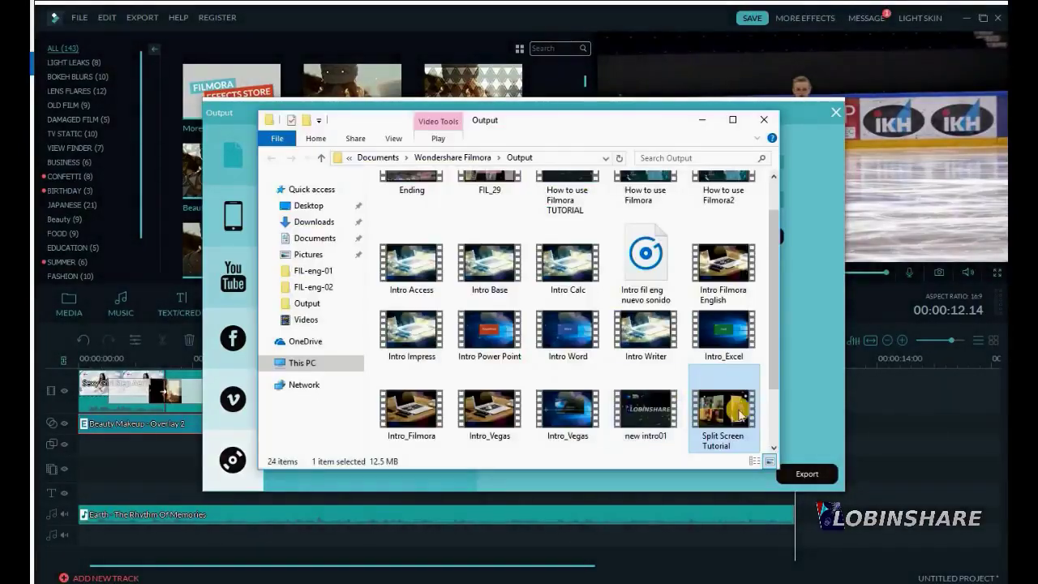